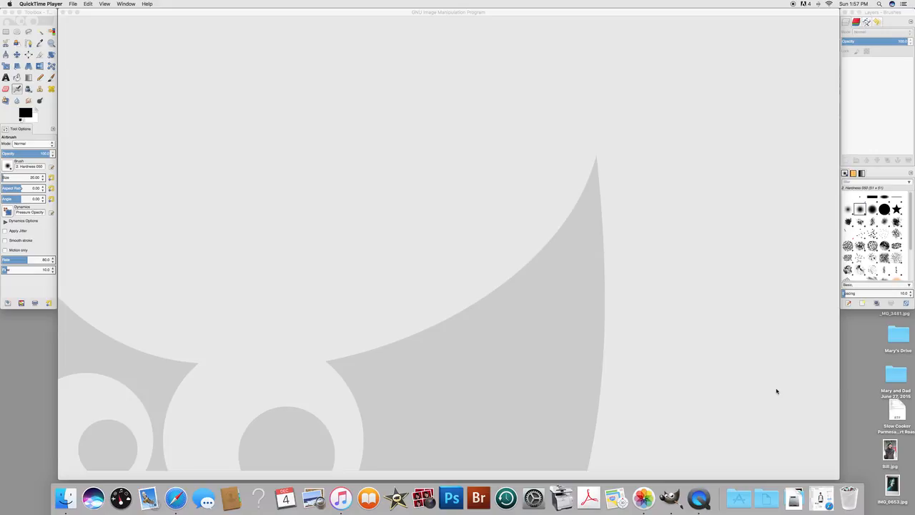
Step: Open the desktop photo IMG_0653.jpg as an image in GIMP
click(890, 513)
drag(892, 486, 444, 188)
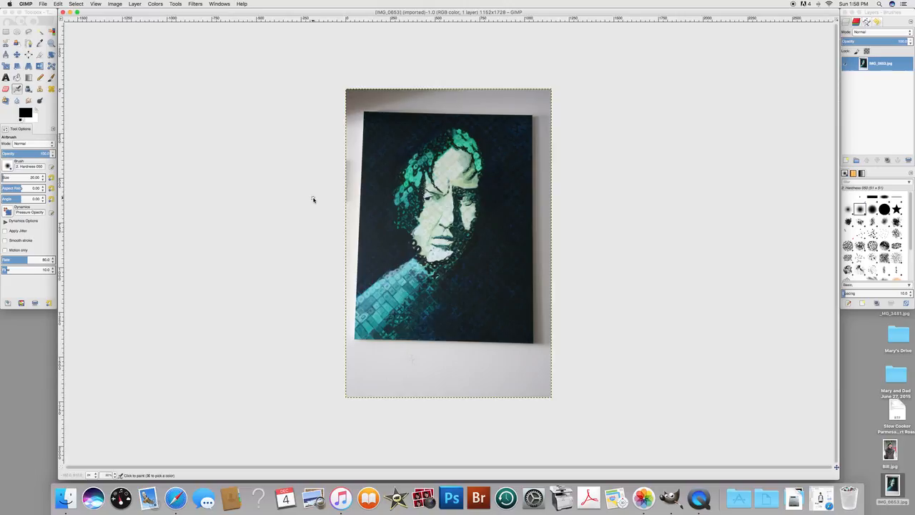
click(119, 4)
mouse_move(103, 4)
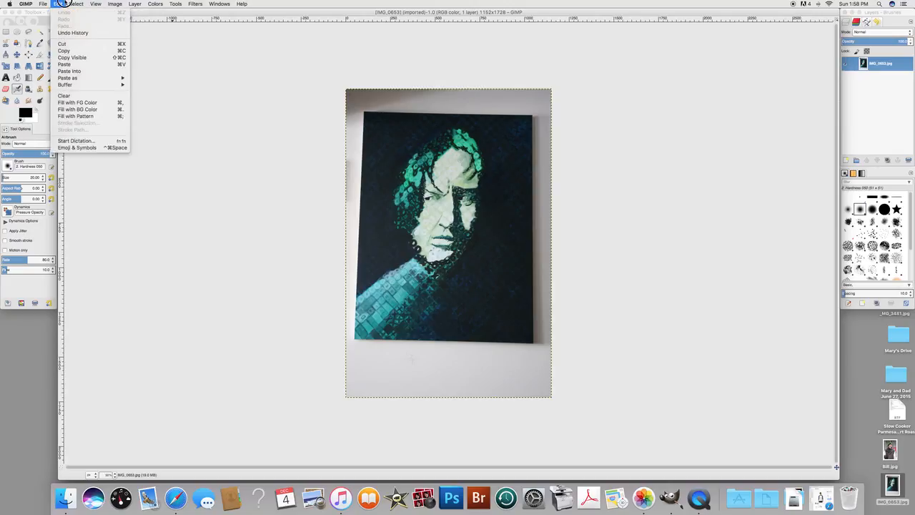
click(65, 2)
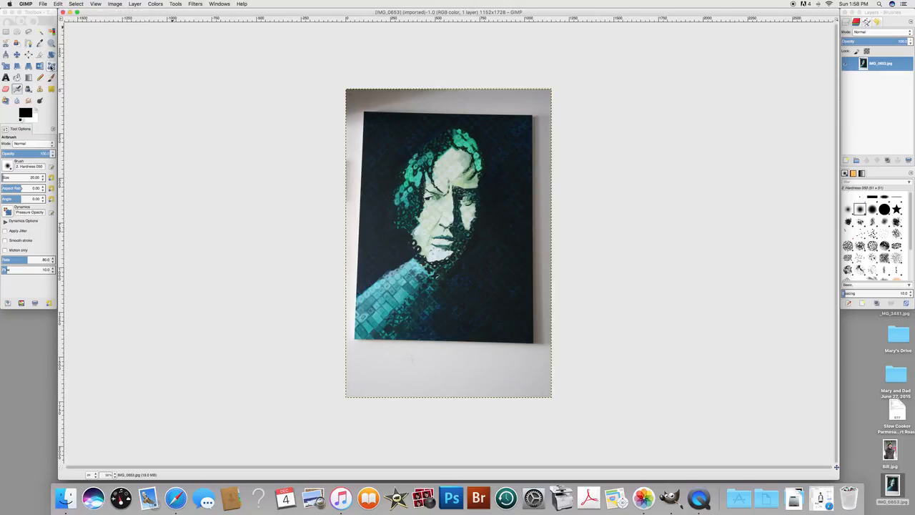
Step: Straighten the painting in the photo by rotating the layer by -0.87 degrees
click(51, 57)
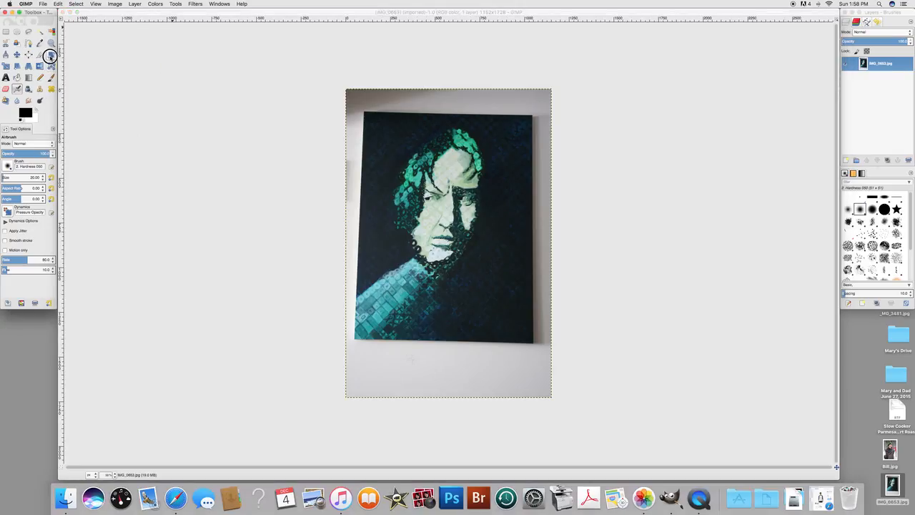
click(349, 91)
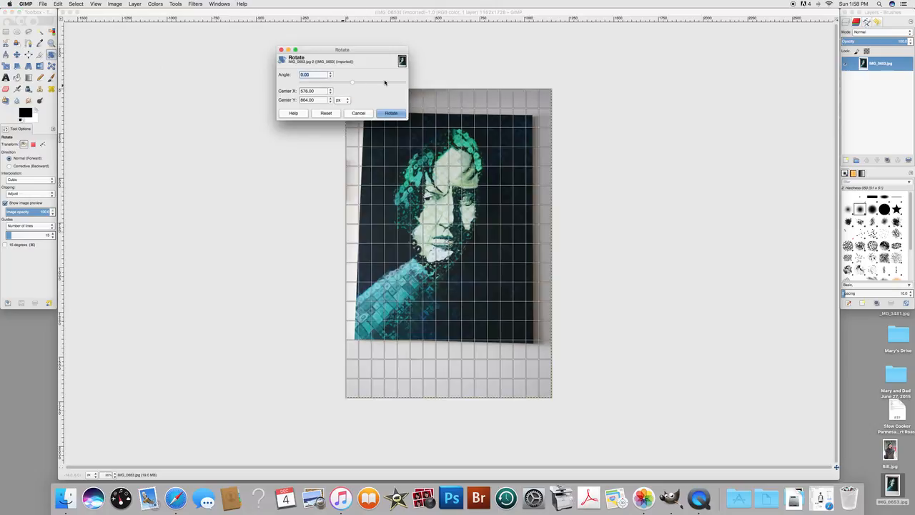
scroll(385, 82, up, 3)
scroll(384, 82, up, 1)
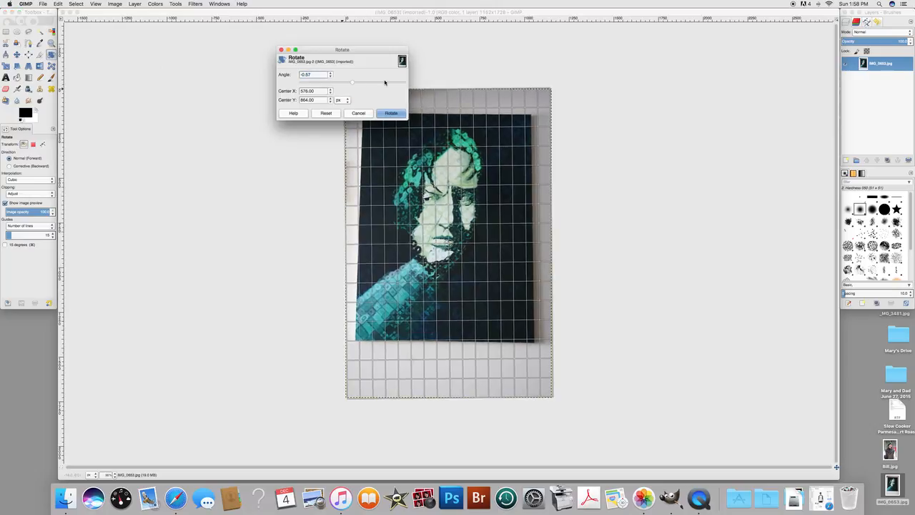
scroll(385, 83, up, 1)
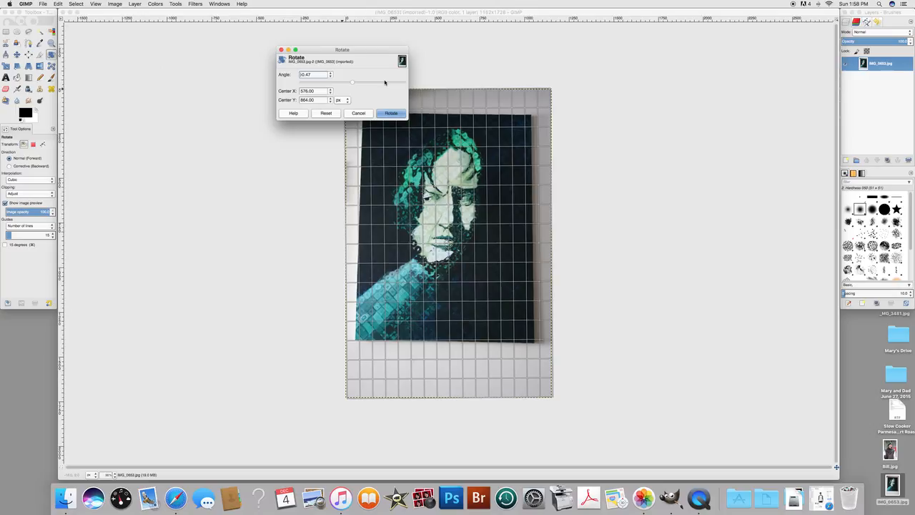
scroll(384, 82, down, 1)
scroll(385, 82, down, 1)
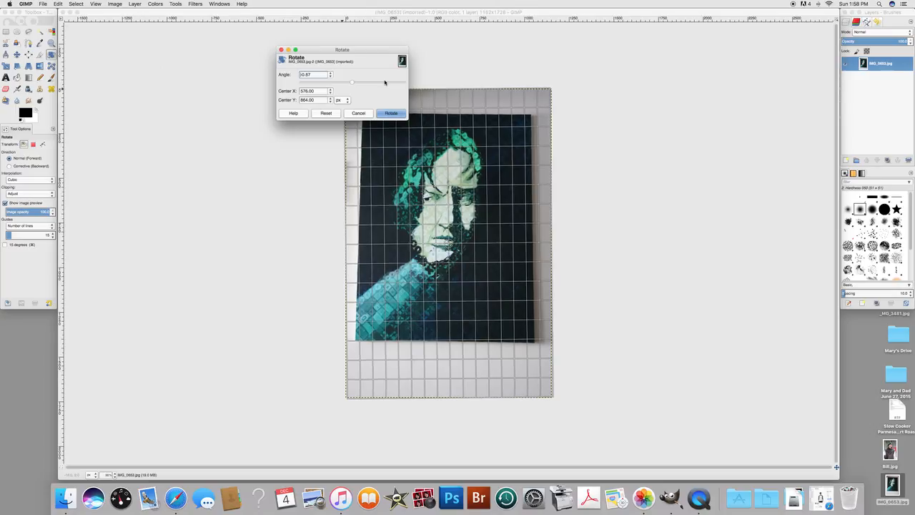
scroll(385, 82, down, 1)
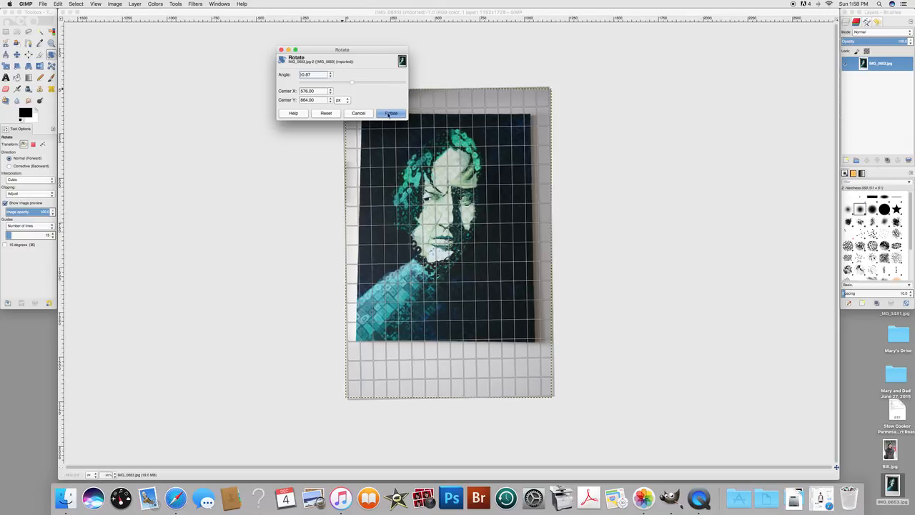
click(388, 114)
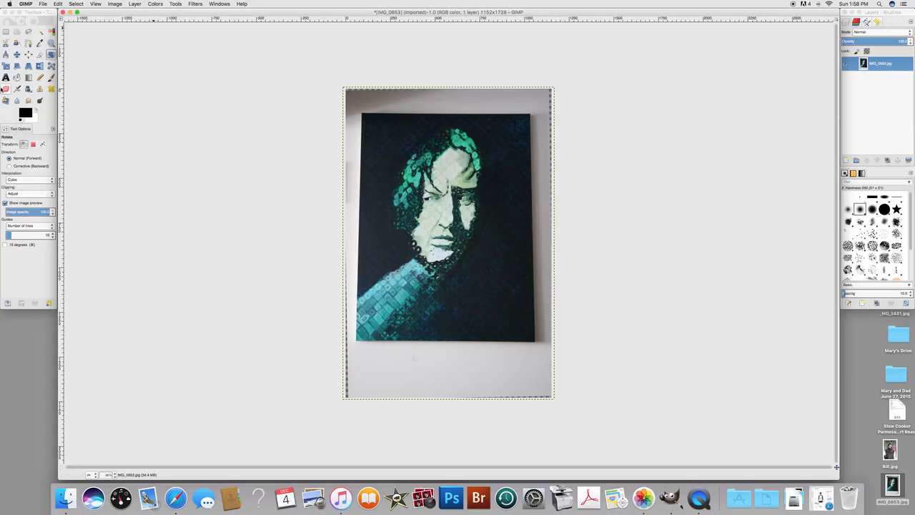
Step: Set the Text tool's font to Impact Condensed
click(5, 78)
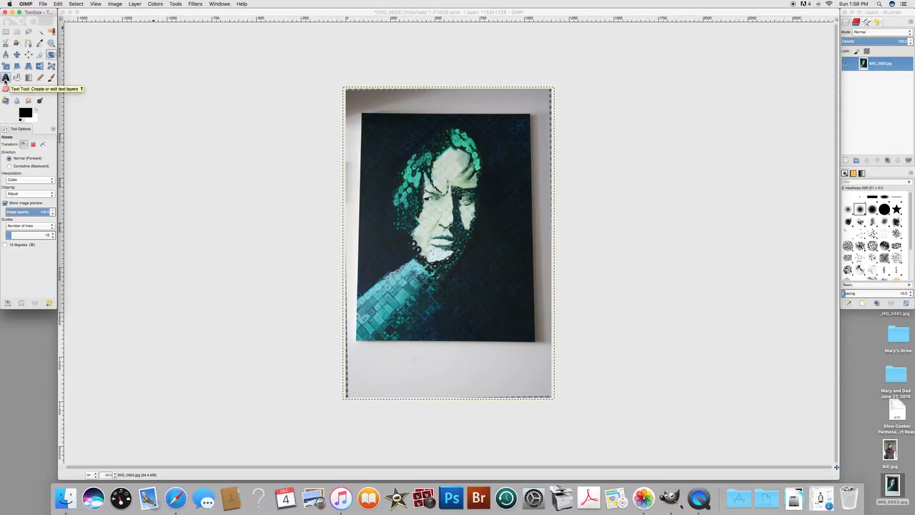
click(5, 79)
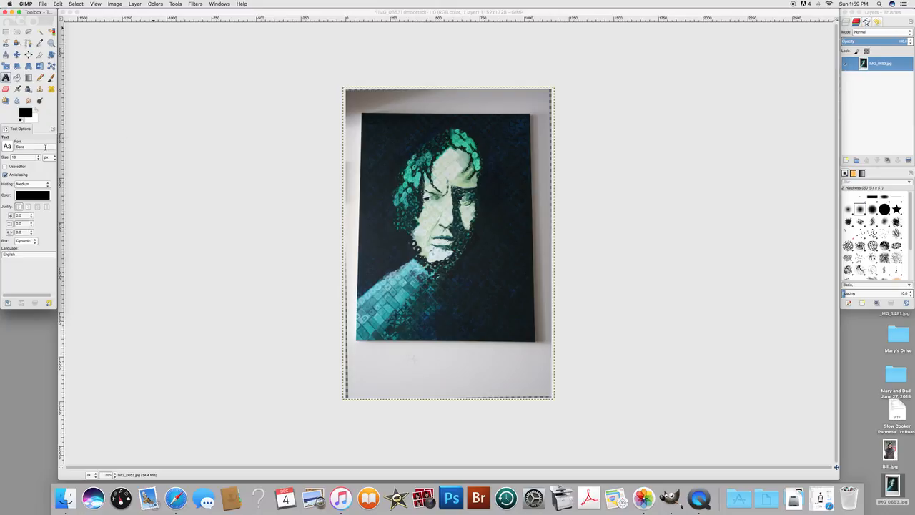
click(8, 148)
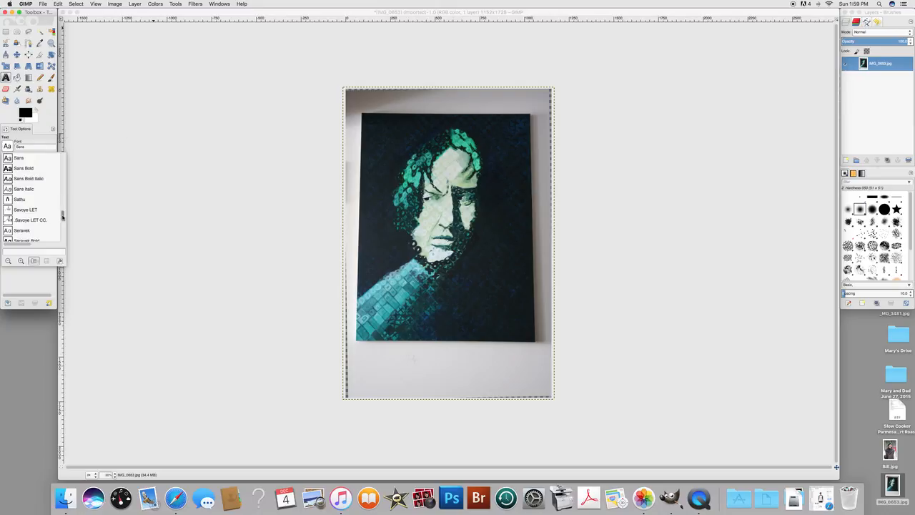
drag(62, 216, 64, 180)
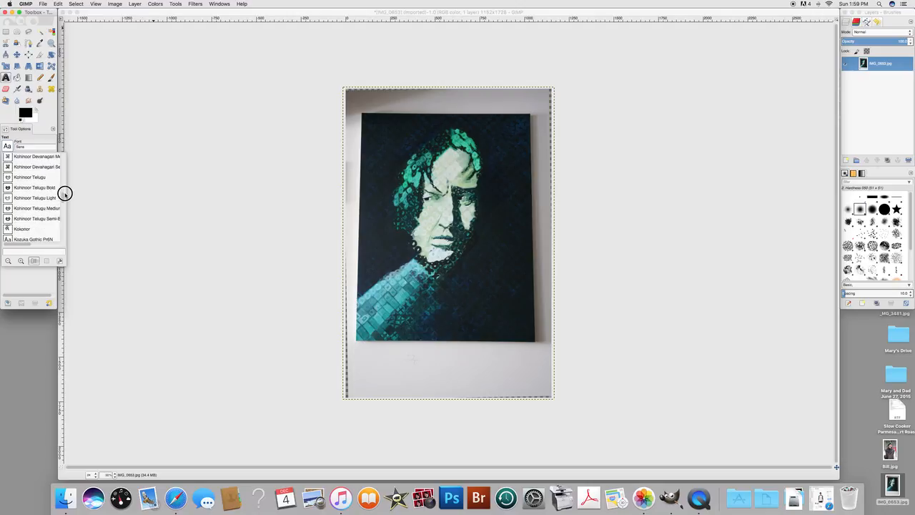
drag(64, 192, 65, 191)
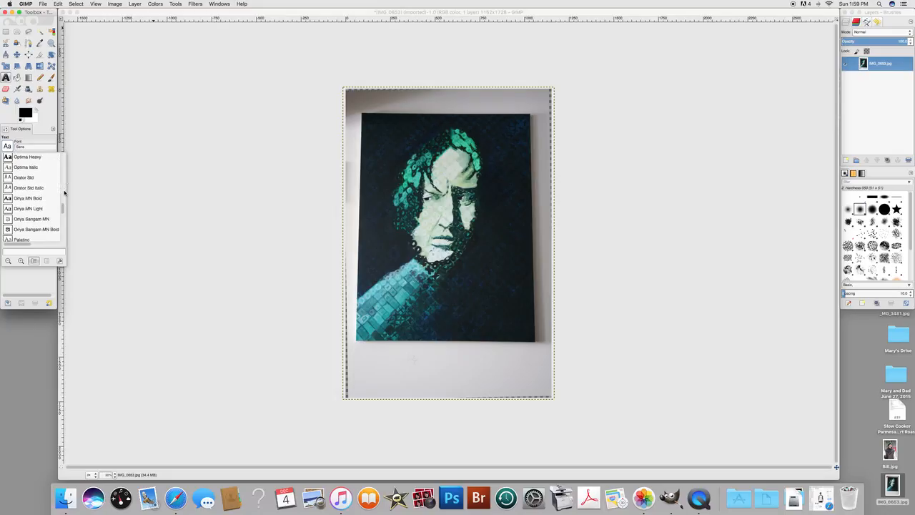
click(64, 190)
click(64, 191)
click(64, 191)
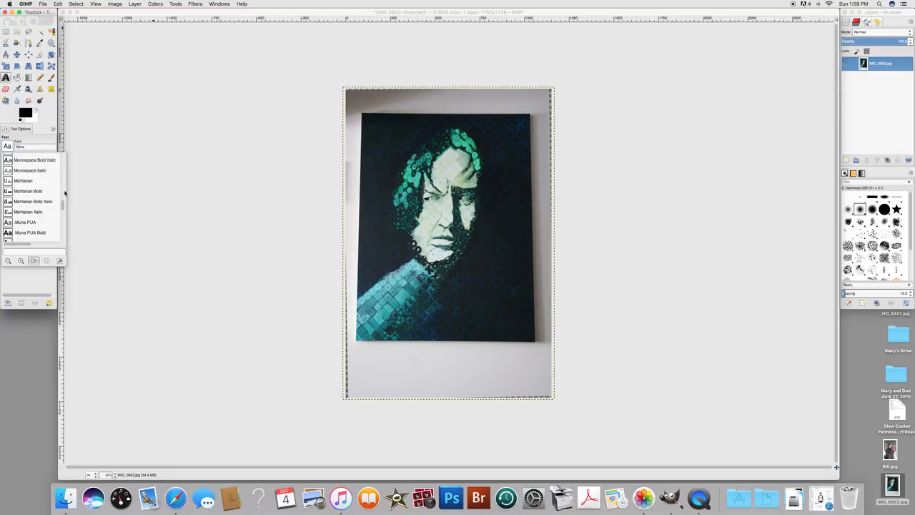
click(64, 191)
click(64, 190)
click(65, 191)
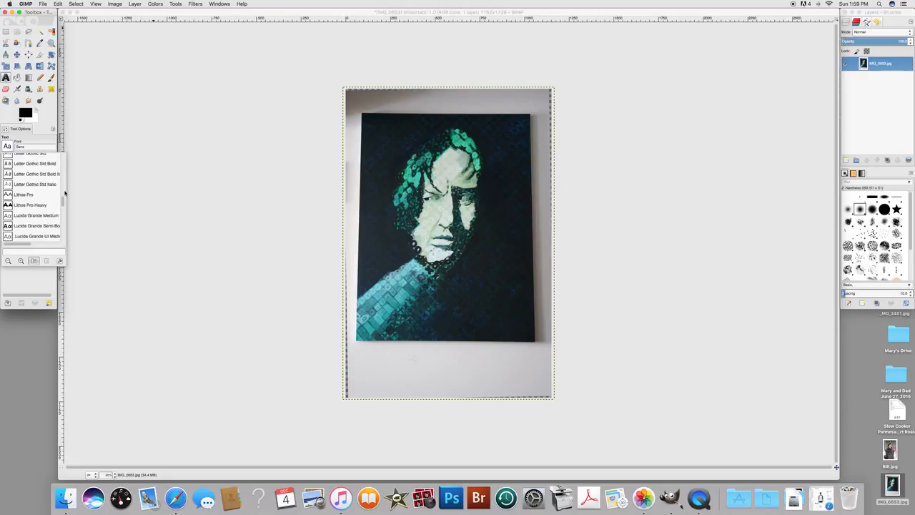
click(65, 191)
click(64, 191)
click(64, 191)
click(64, 191)
click(64, 191)
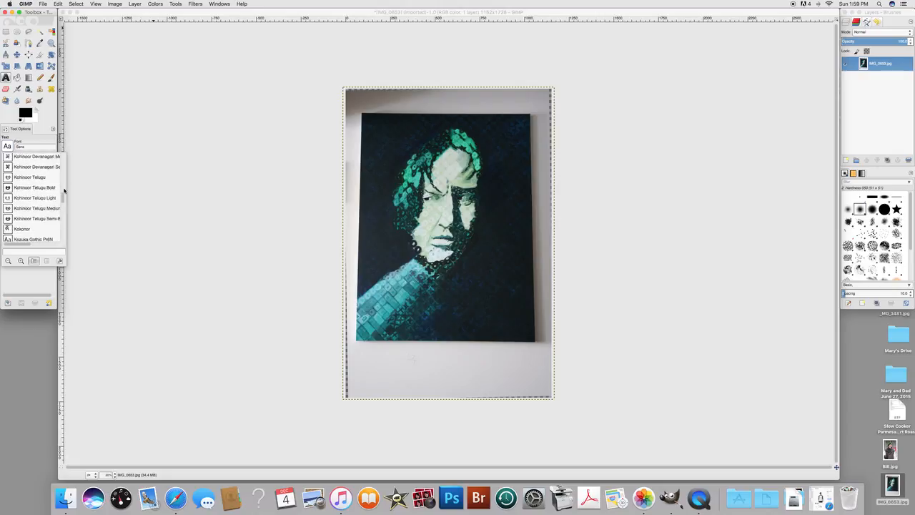
click(64, 191)
click(64, 190)
click(64, 189)
click(64, 184)
click(64, 184)
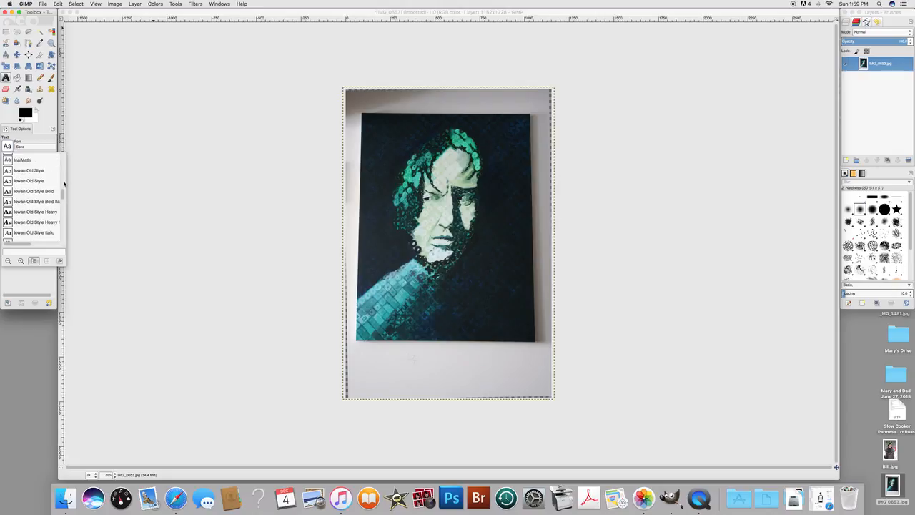
click(63, 185)
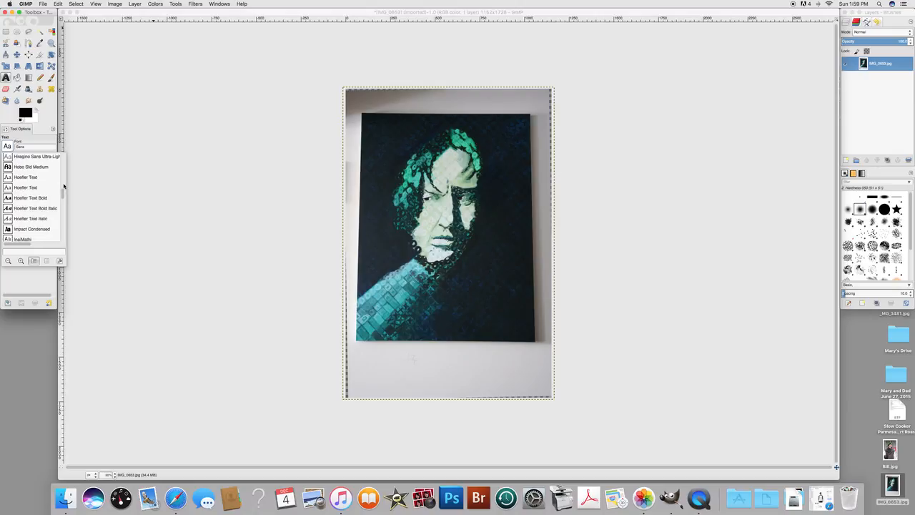
click(41, 229)
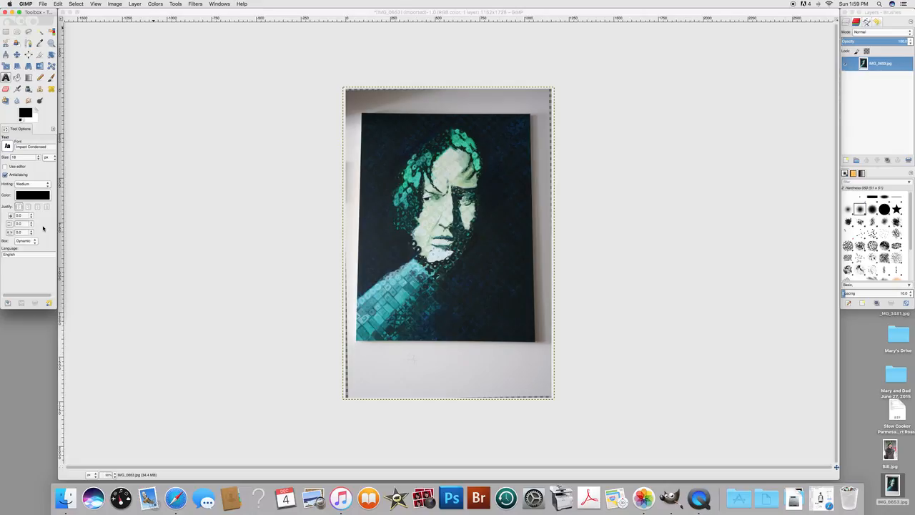
Step: Make the text color white by swapping the foreground and background colors, and set the text size to 108 px
click(36, 111)
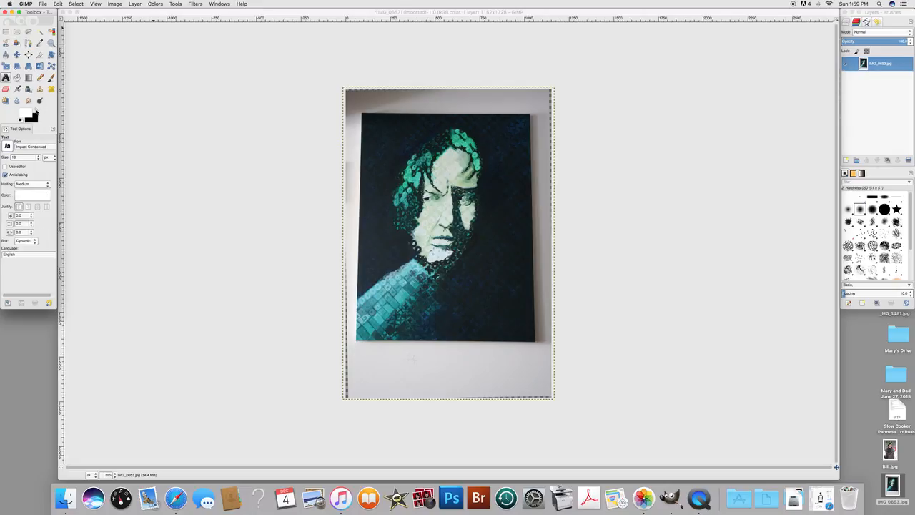
click(27, 195)
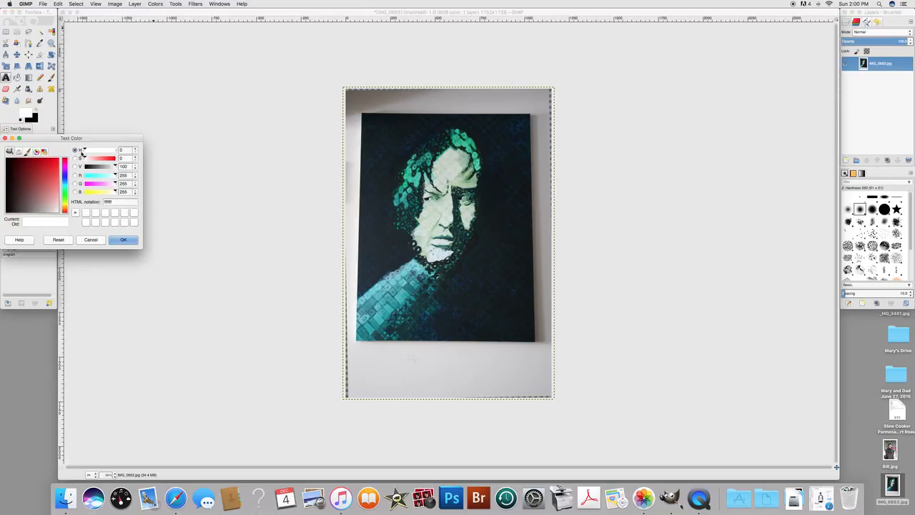
click(91, 239)
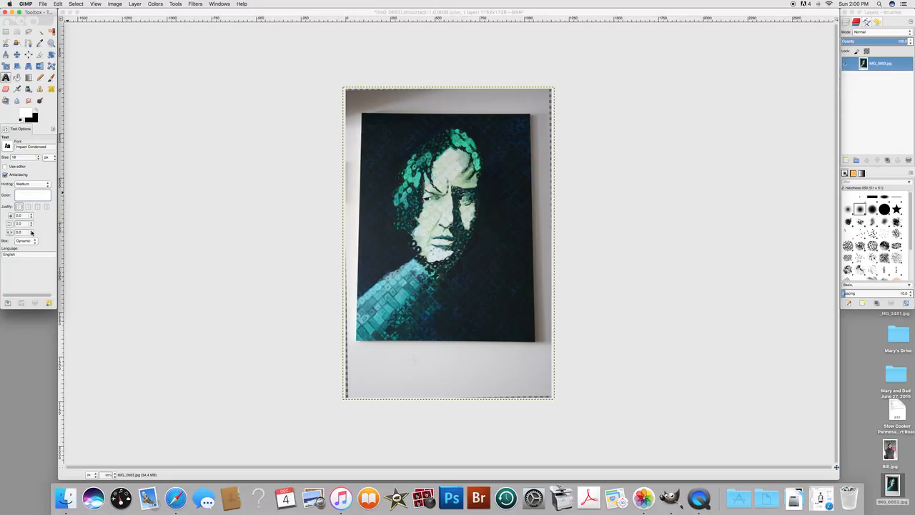
click(40, 157)
click(40, 156)
click(39, 157)
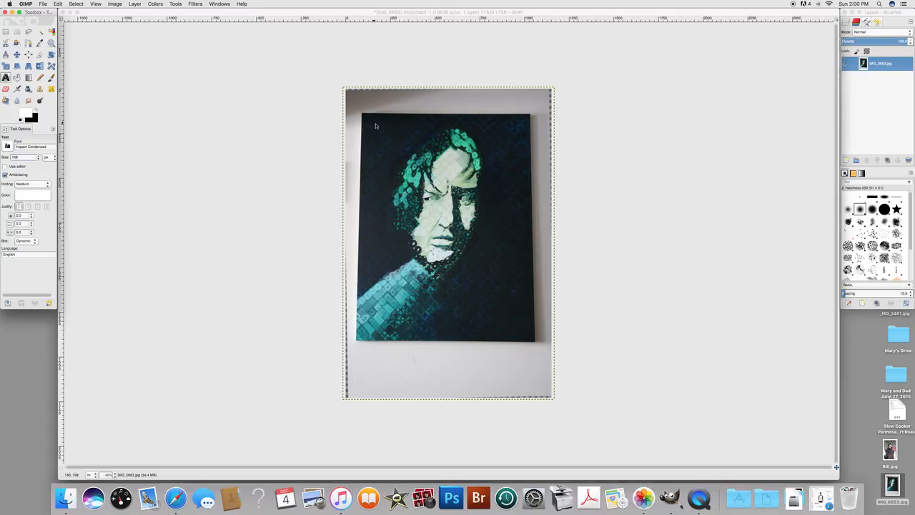
Step: Add the text "What Is That ..." starting near the upper-left corner of the painting
click(372, 120)
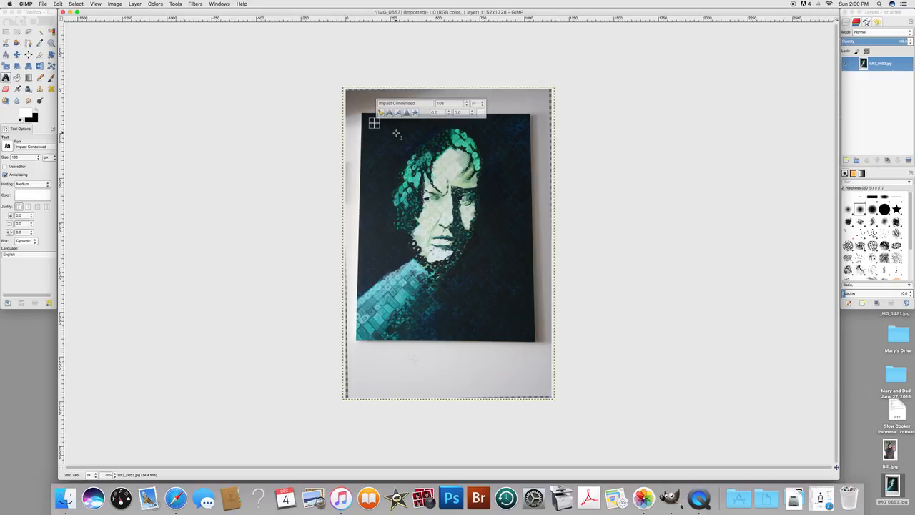
text(Whaty)
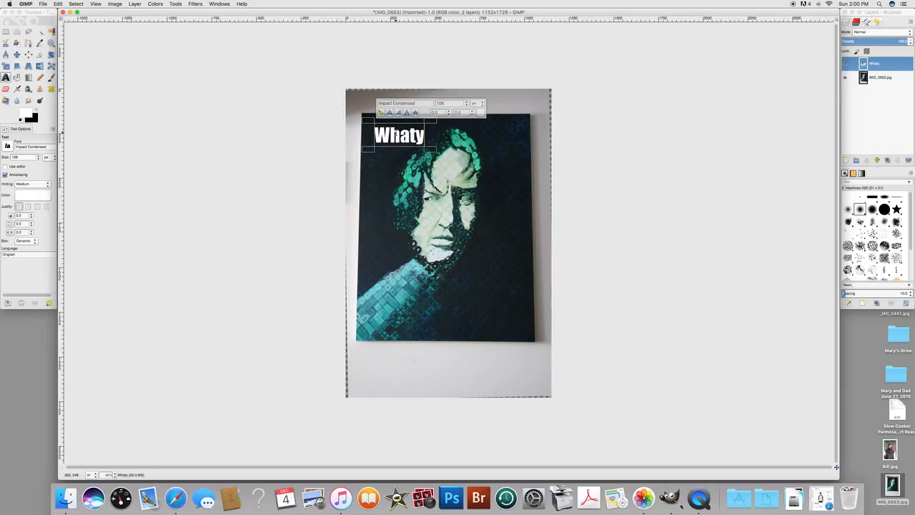
key(BackSpace)
text(Is That)
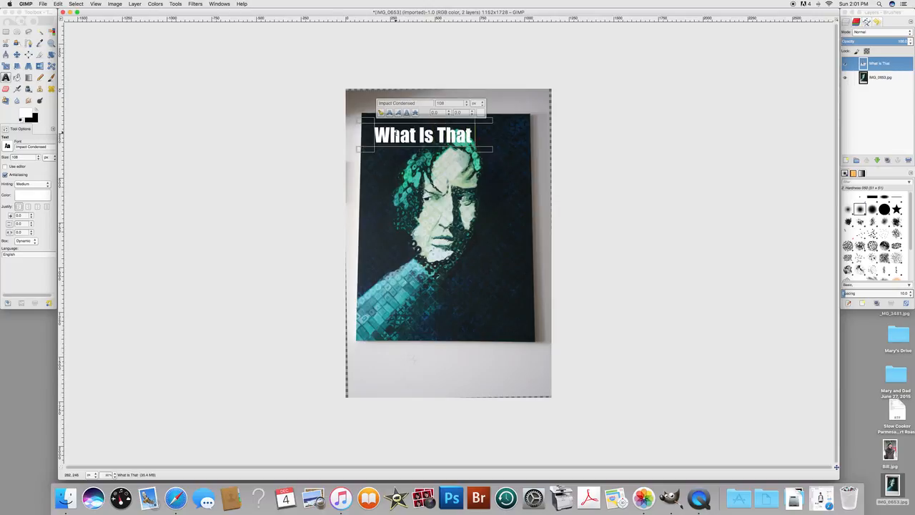
text( ...)
click(568, 132)
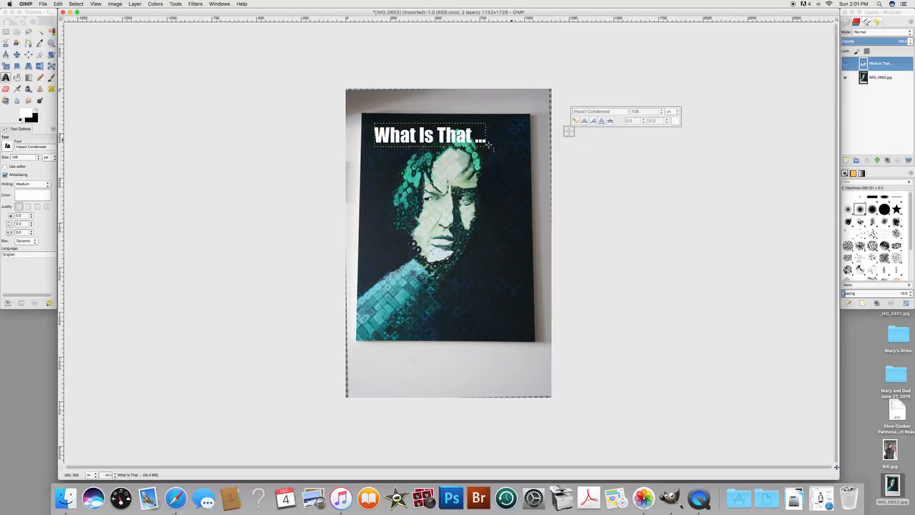
Step: Hide the IMG_0653.jpg photo layer and show it again
click(876, 79)
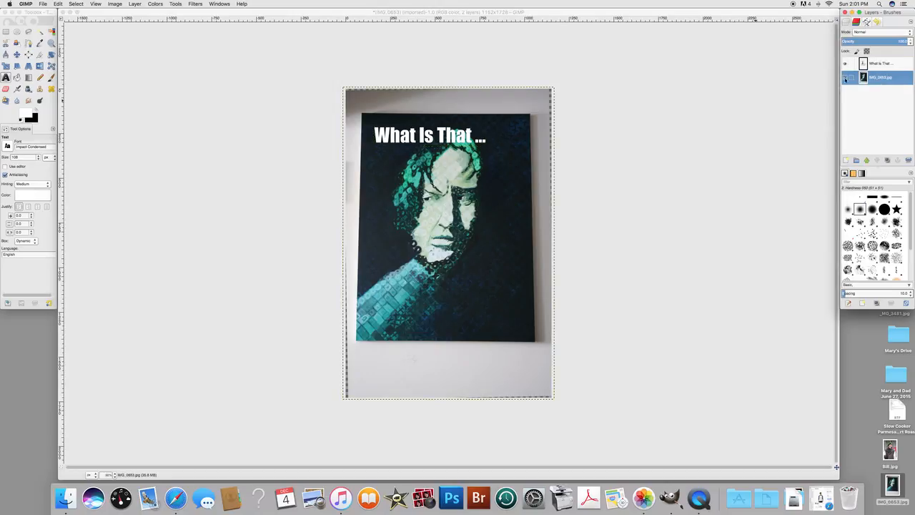
click(845, 79)
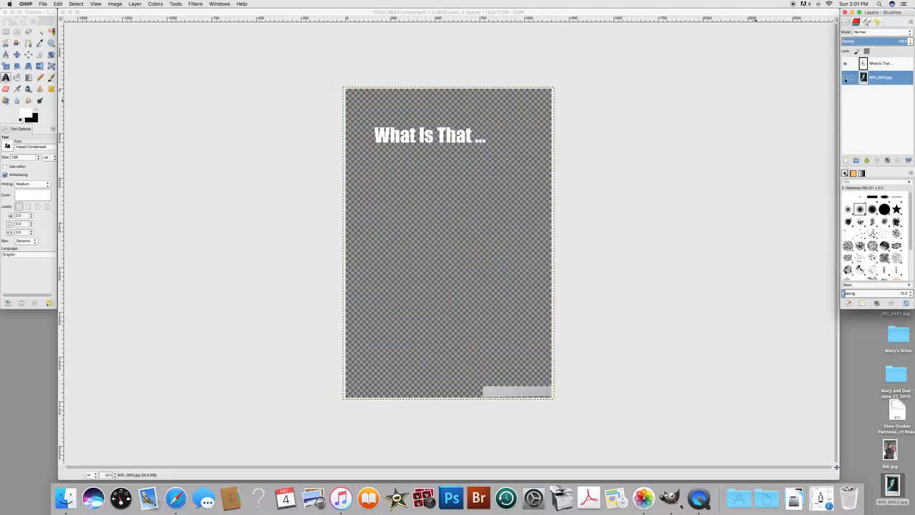
click(845, 79)
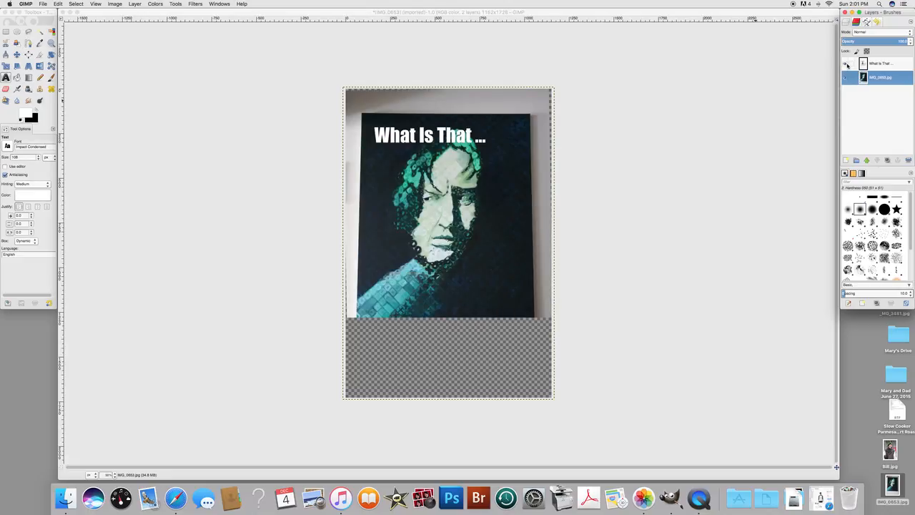
Step: Select the "What Is That ..." text layer and try to move it slightly to the right with the Move tool
click(885, 67)
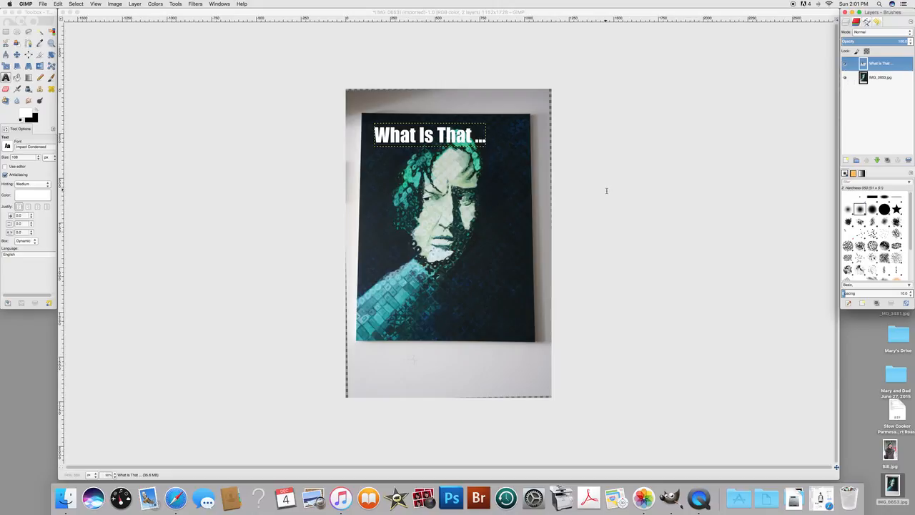
click(16, 55)
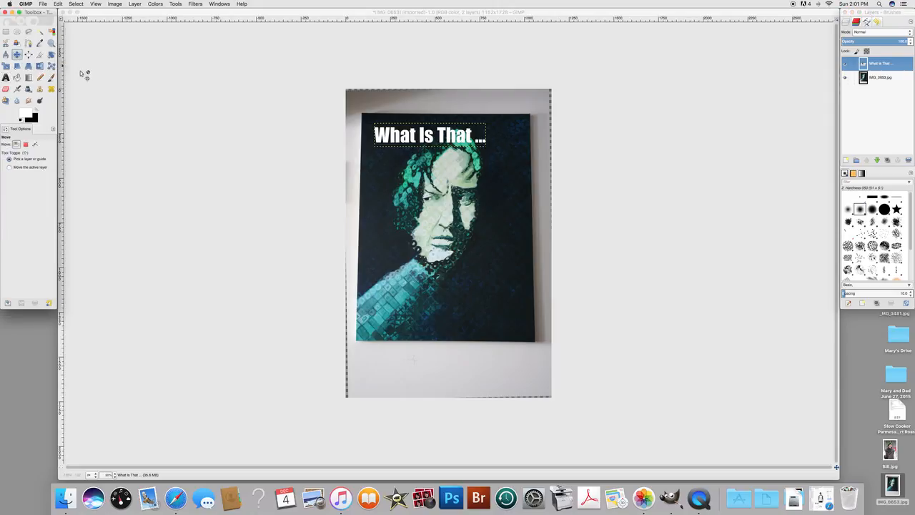
mouse_move(453, 127)
mouse_down()
mouse_move(472, 127)
mouse_move(462, 126)
mouse_up()
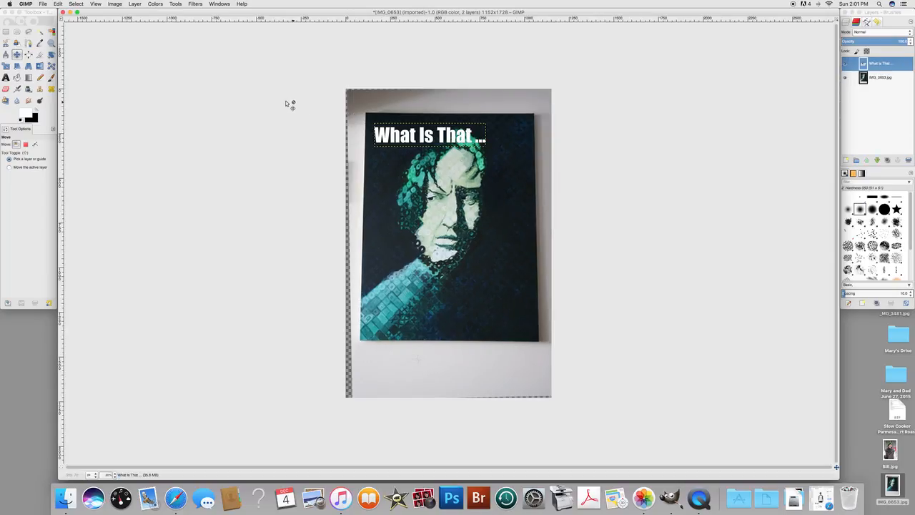
Step: Undo the last layer move
click(57, 3)
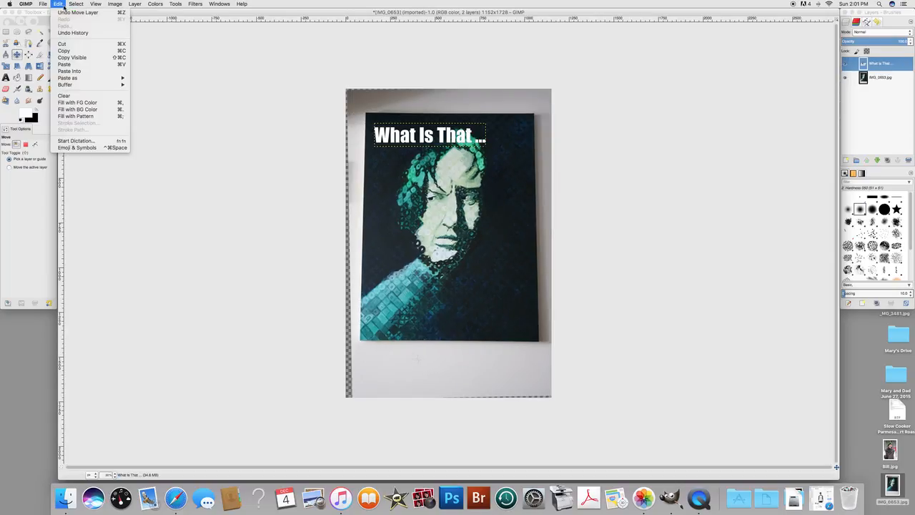
click(63, 13)
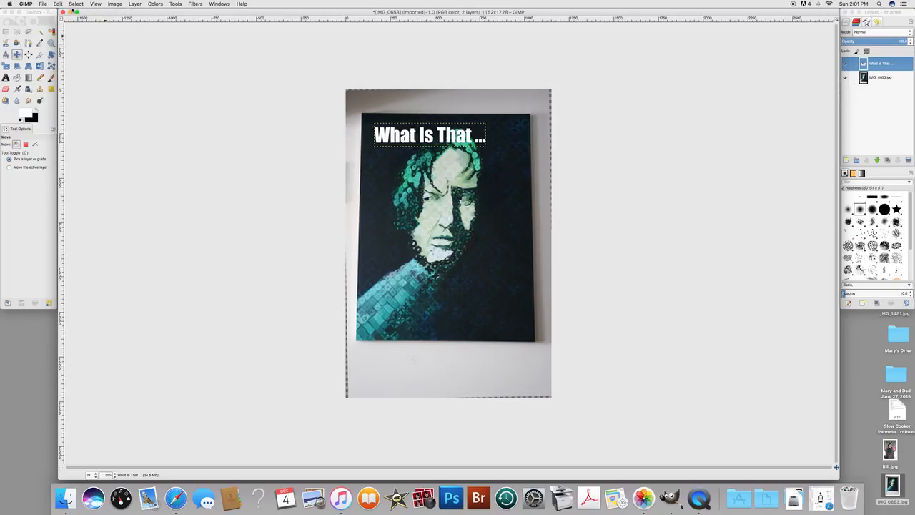
Step: Try again to move the "What Is That ..." text layer slightly up and to the right, and undo the move
click(883, 63)
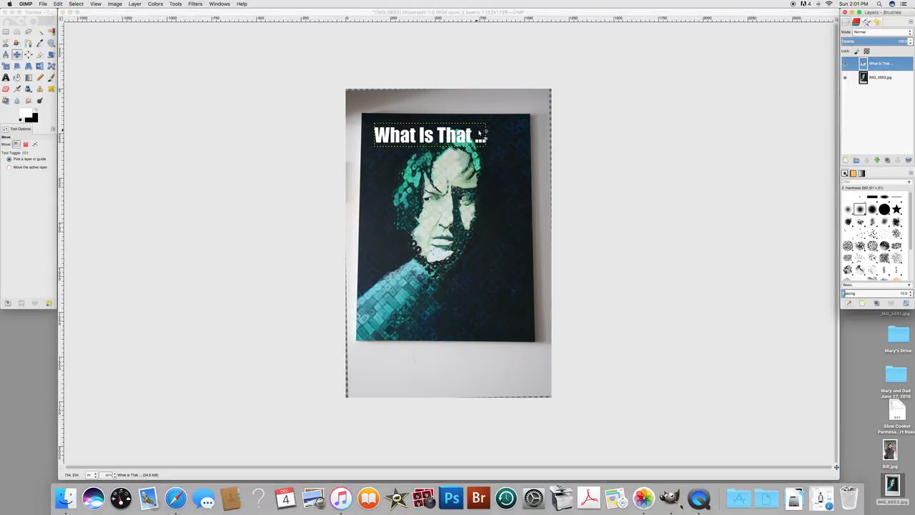
mouse_move(480, 131)
mouse_down()
mouse_move(505, 128)
mouse_move(483, 129)
mouse_up()
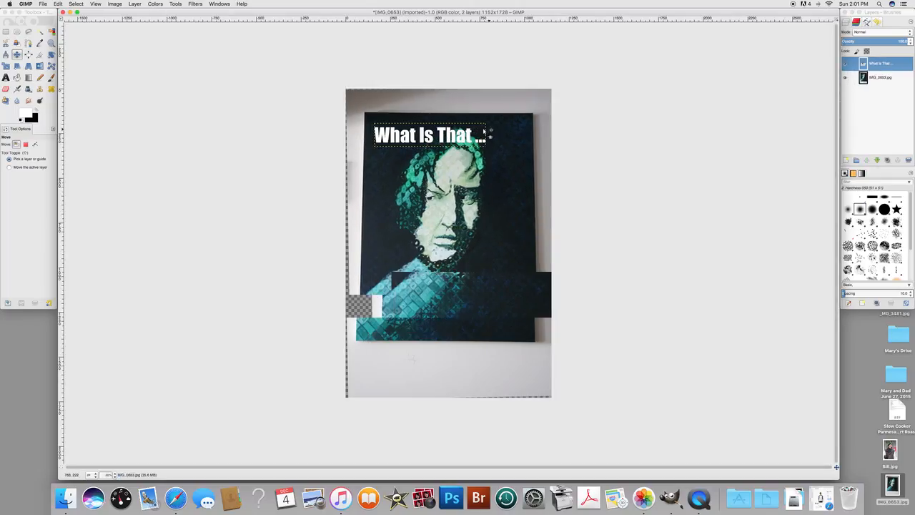
click(58, 4)
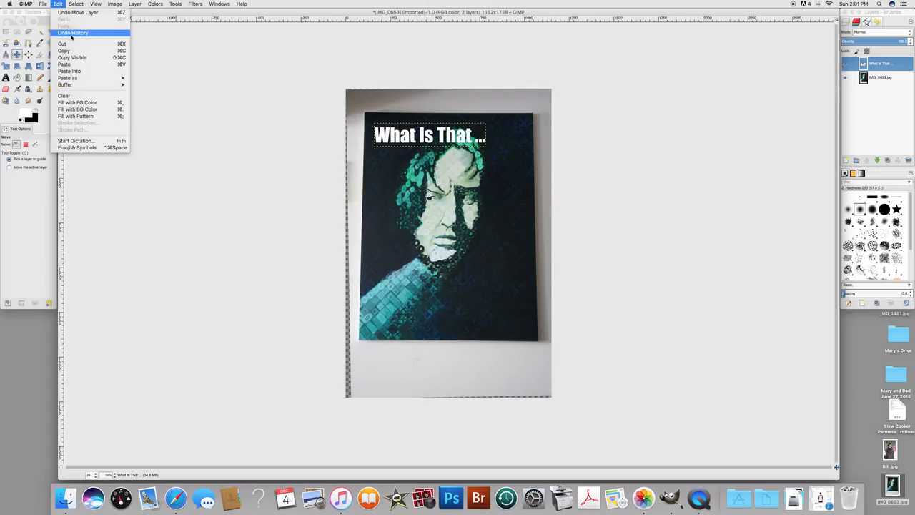
click(68, 12)
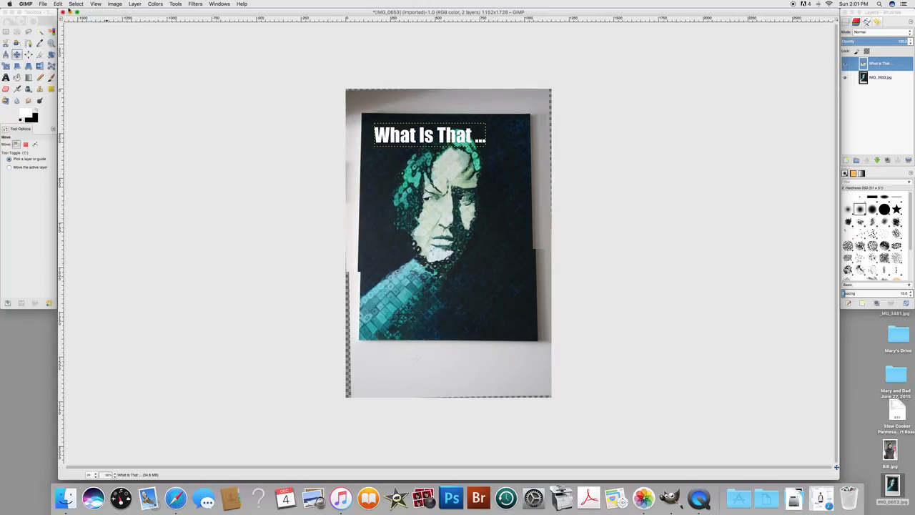
Step: Select the "What Is That ..." text and move it up and right, centering it near the painting's top edge
click(6, 76)
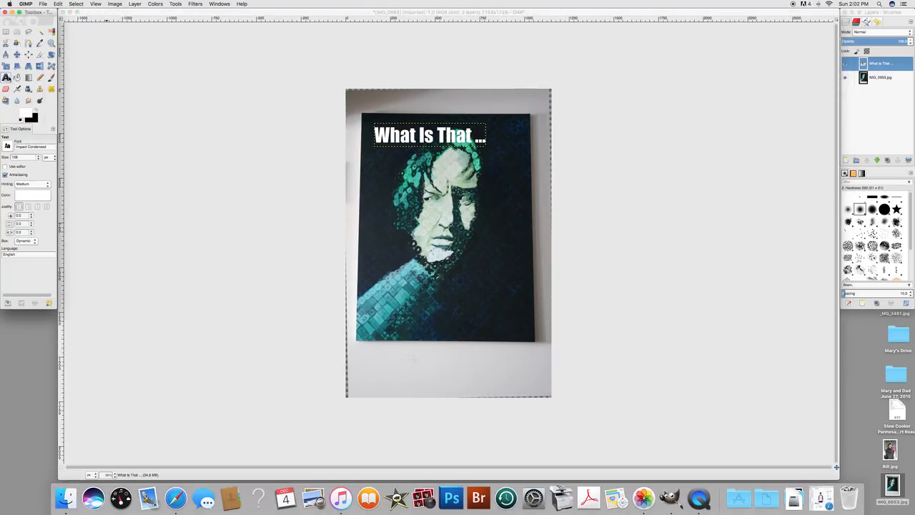
click(488, 127)
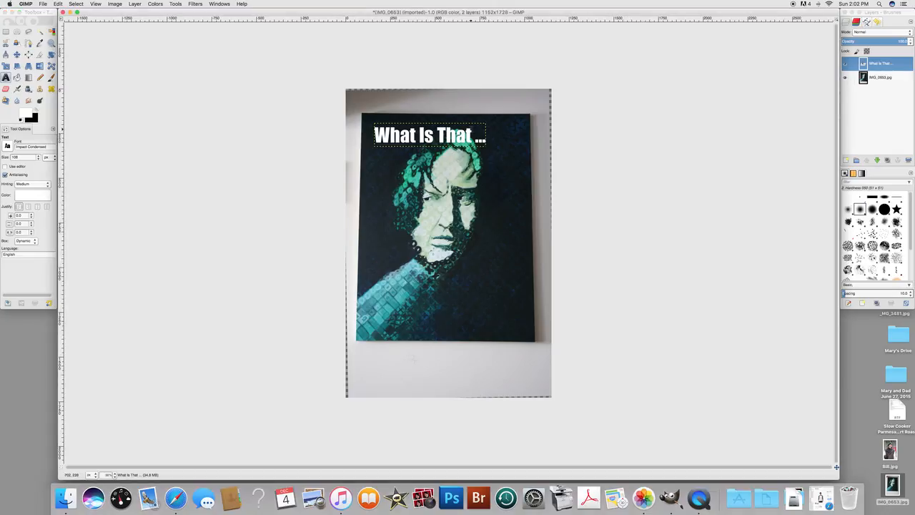
click(489, 129)
click(484, 135)
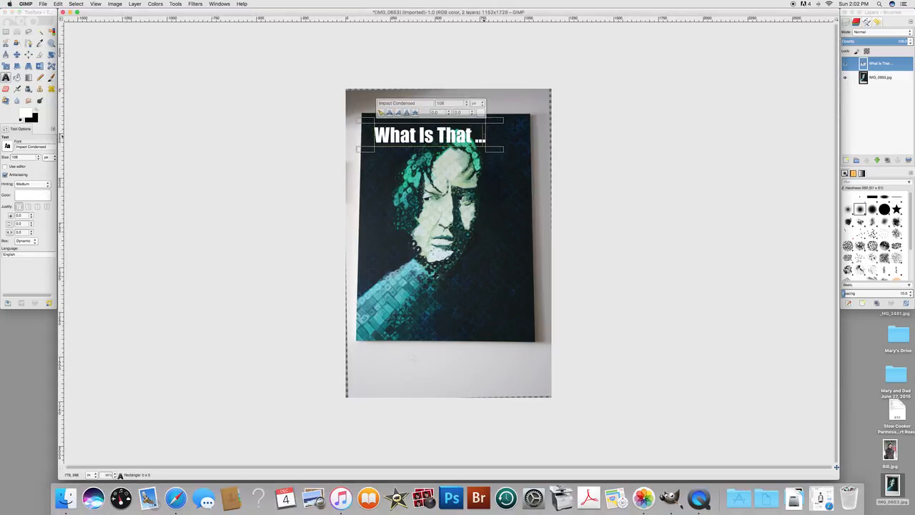
triple_click(484, 136)
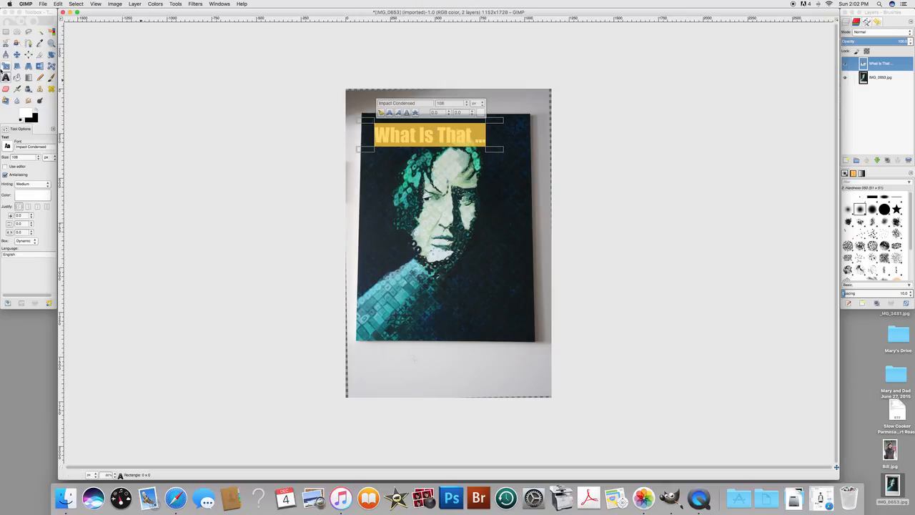
click(18, 54)
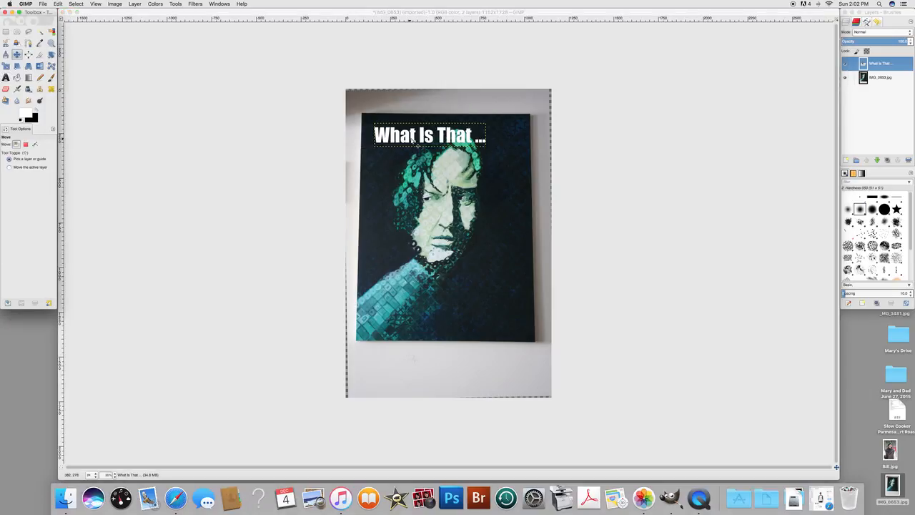
drag(415, 136, 431, 132)
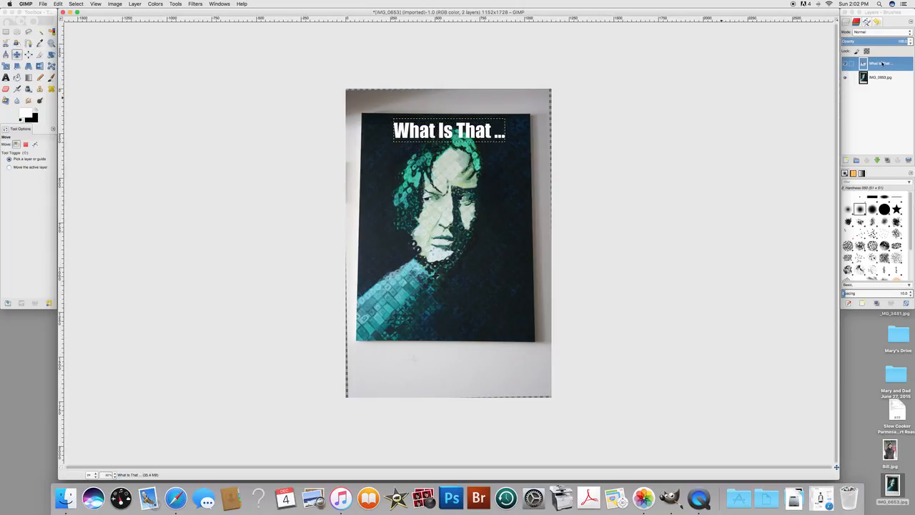
click(882, 64)
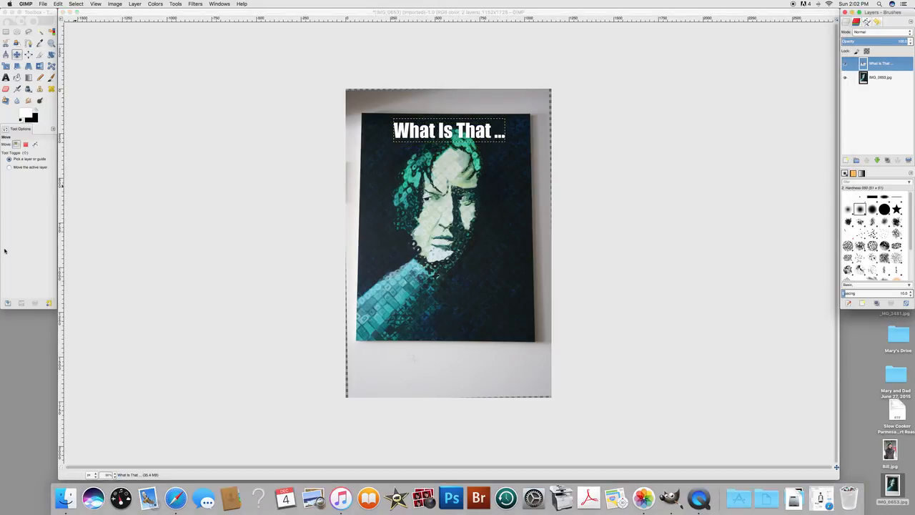
Step: Add the text "Mysterious Ticking Noise" starting near the lower-left corner of the painting
click(6, 77)
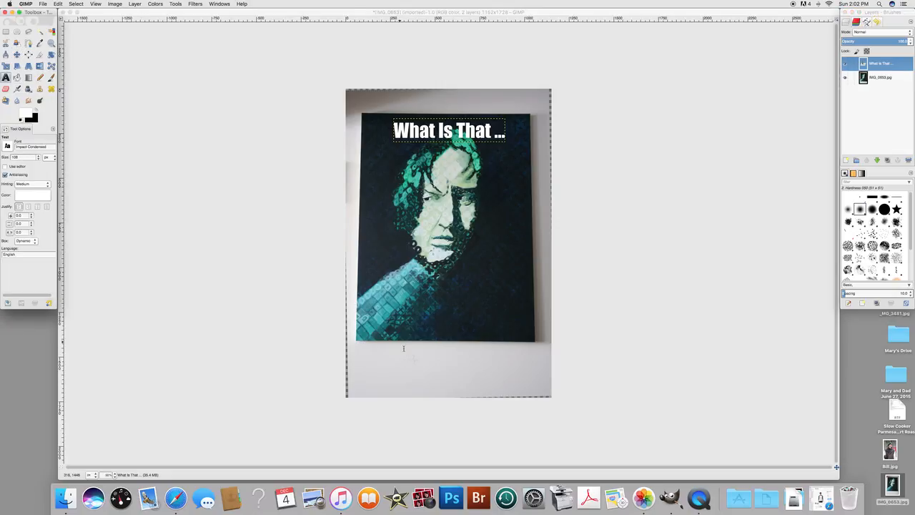
click(382, 320)
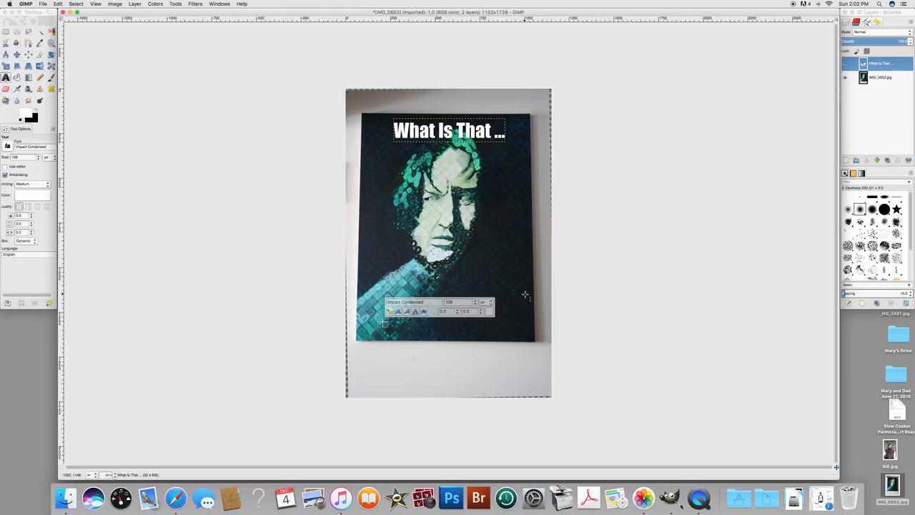
text(Mysterio)
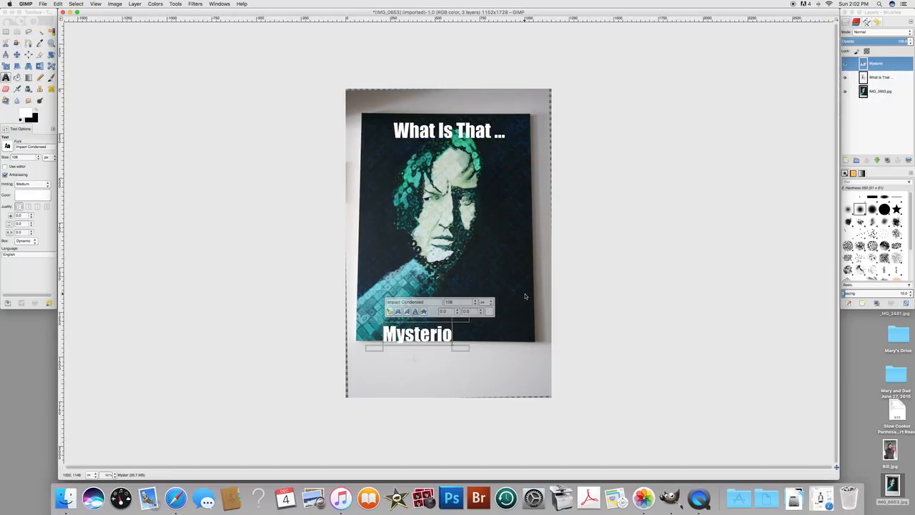
text(us ticking)
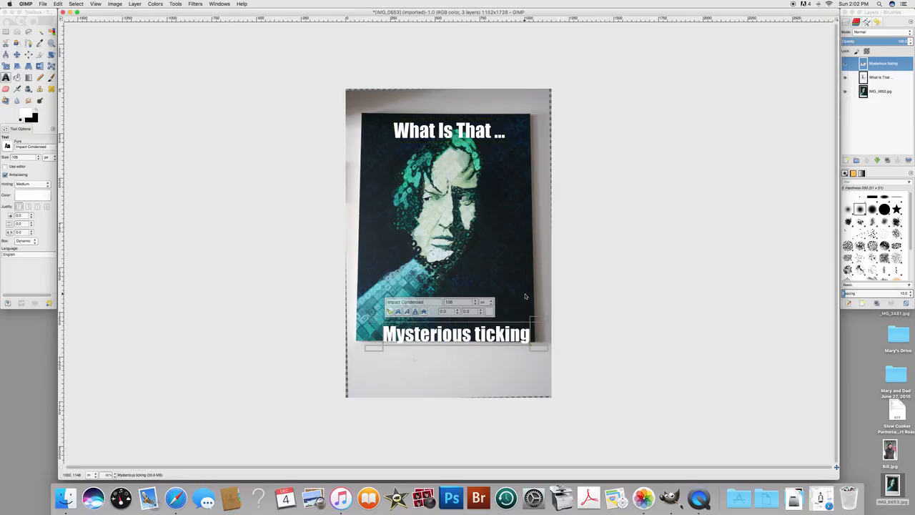
key(Left)
key(Left)
key(Left)
key(Left)
key(Left)
key(Left)
key(BackSpace)
text(Ticking)
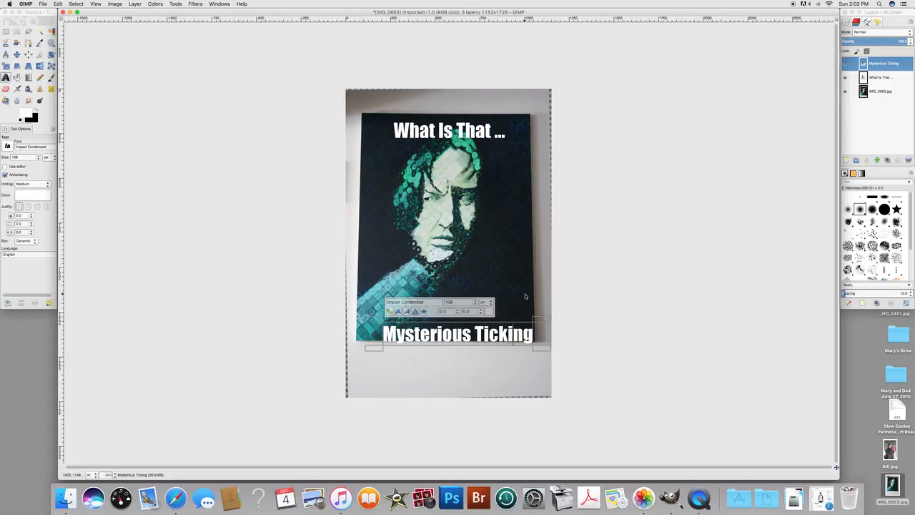
text( Noise)
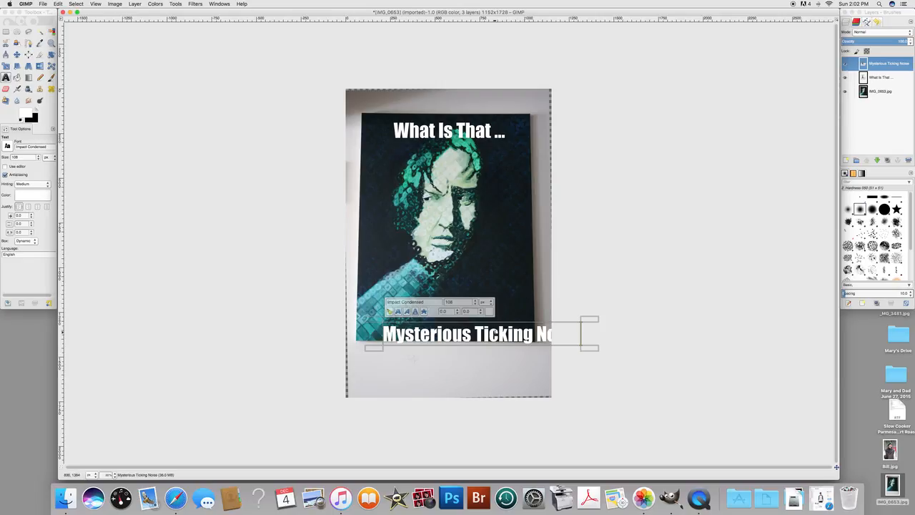
Step: Reduce the size of the whole "Mysterious Ticking Noise" text to 98 px
triple_click(494, 333)
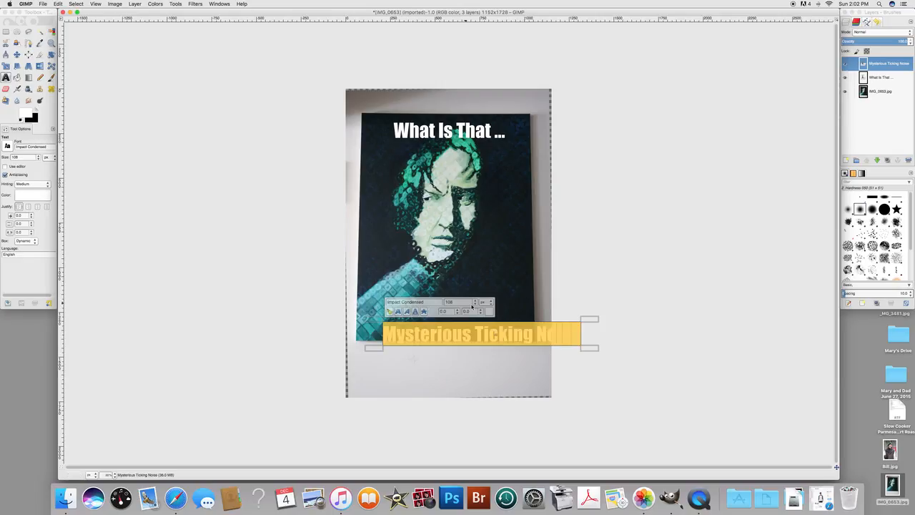
click(475, 304)
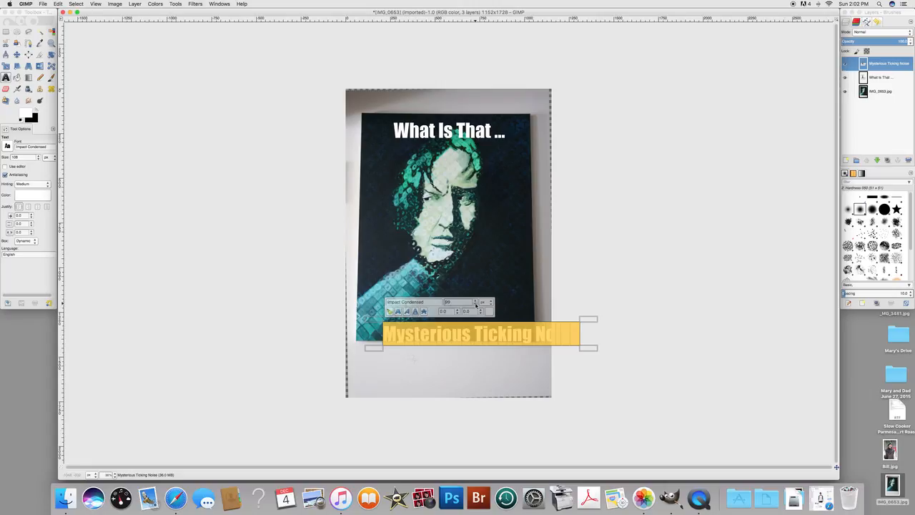
click(476, 304)
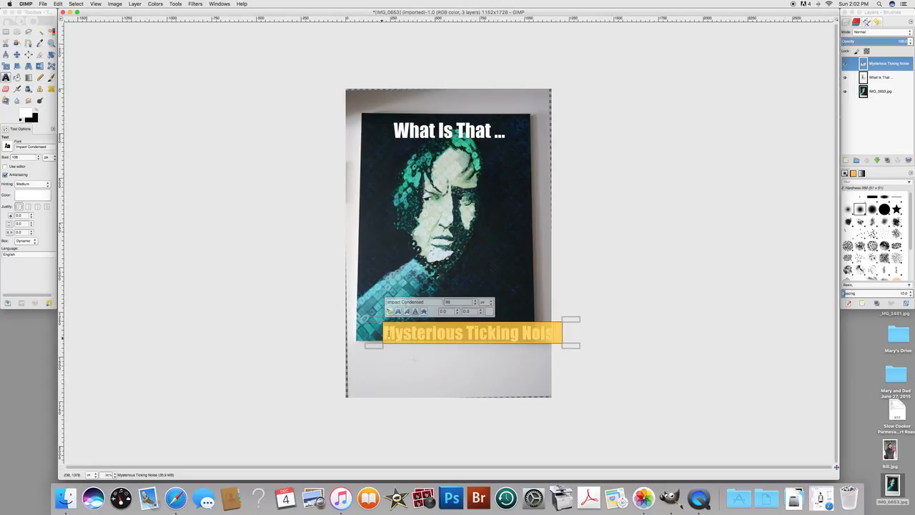
Step: Try twice to move the "Mysterious Ticking Noise" text up and to the left with the Move tool, undoing each move
click(17, 54)
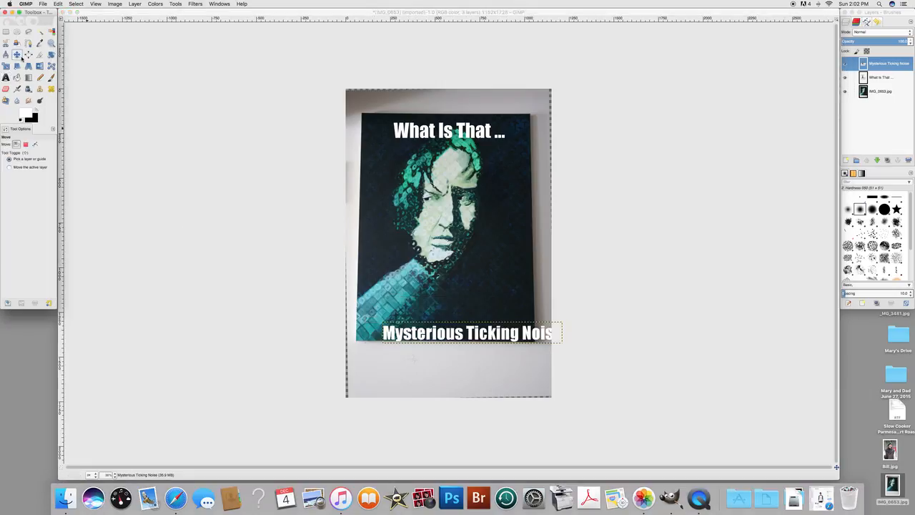
drag(439, 328, 437, 325)
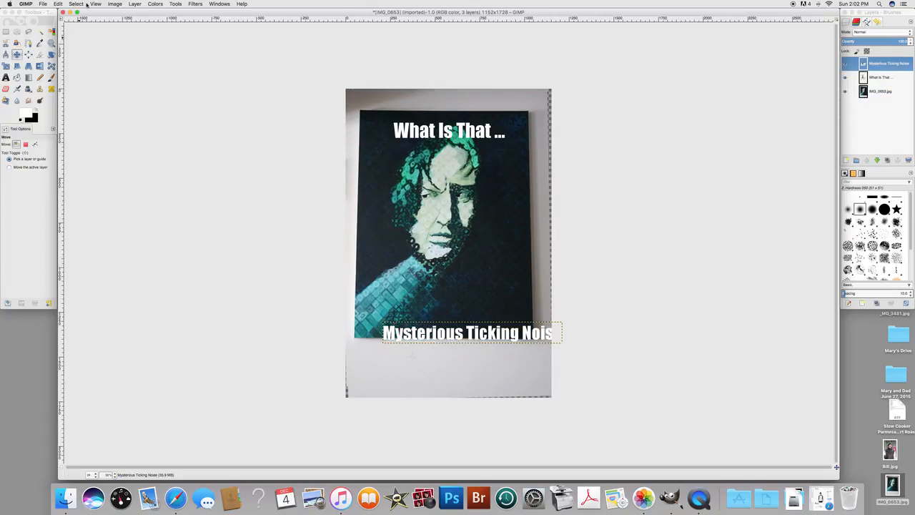
click(58, 3)
click(62, 12)
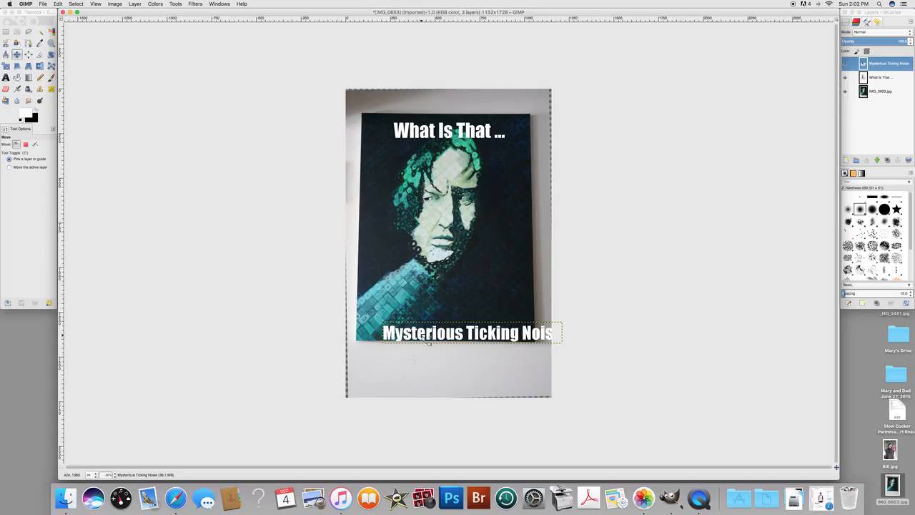
drag(420, 333, 395, 320)
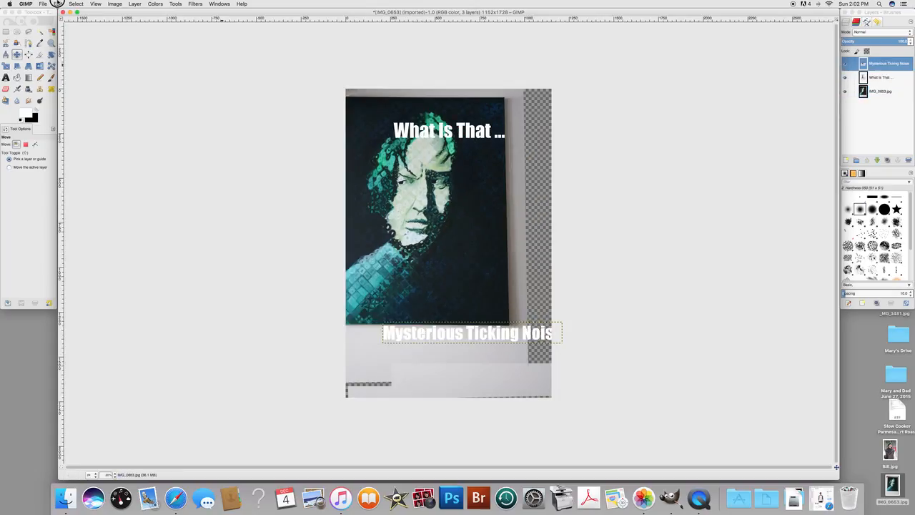
click(56, 4)
click(78, 12)
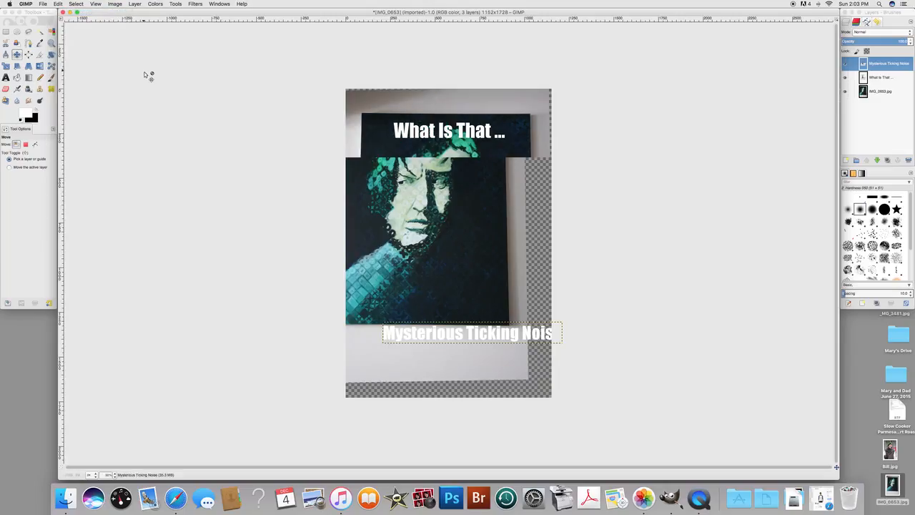
Step: Select the whole "Mysterious Ticking Noise" text and try to move it slightly upward with the Move tool
click(890, 69)
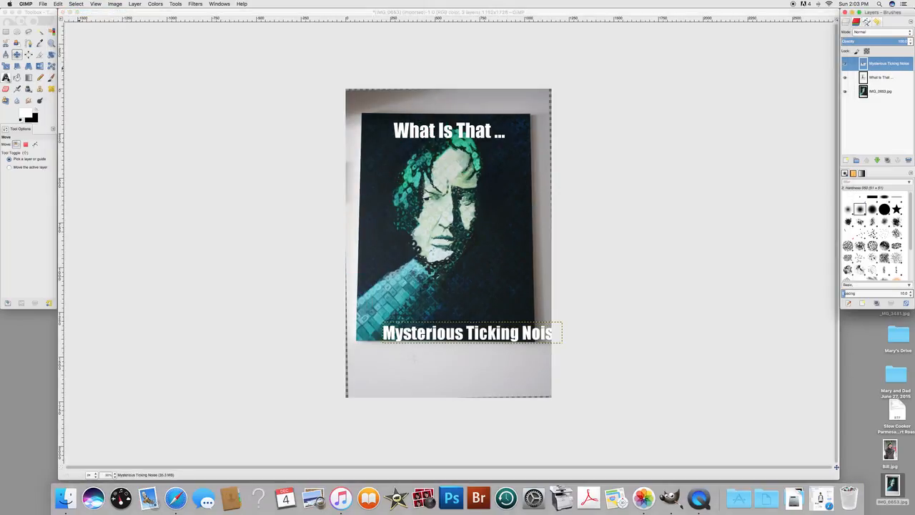
click(6, 78)
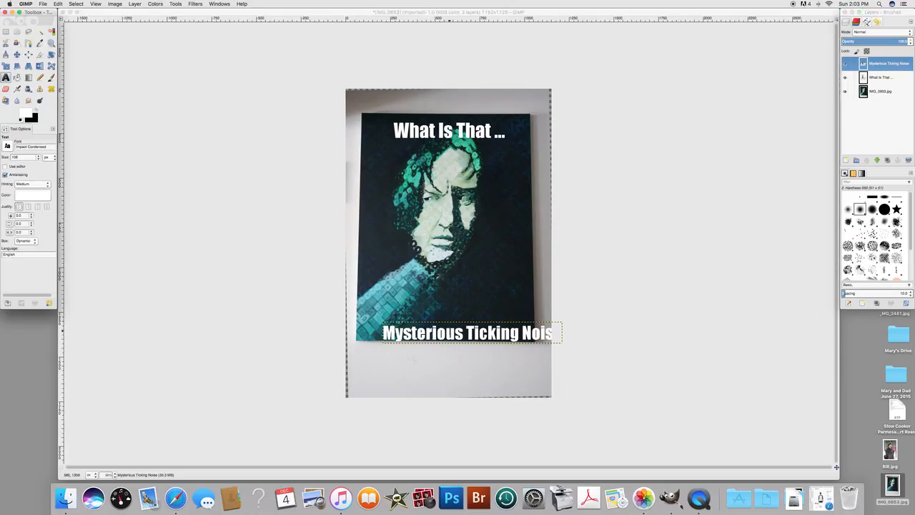
click(449, 332)
triple_click(449, 332)
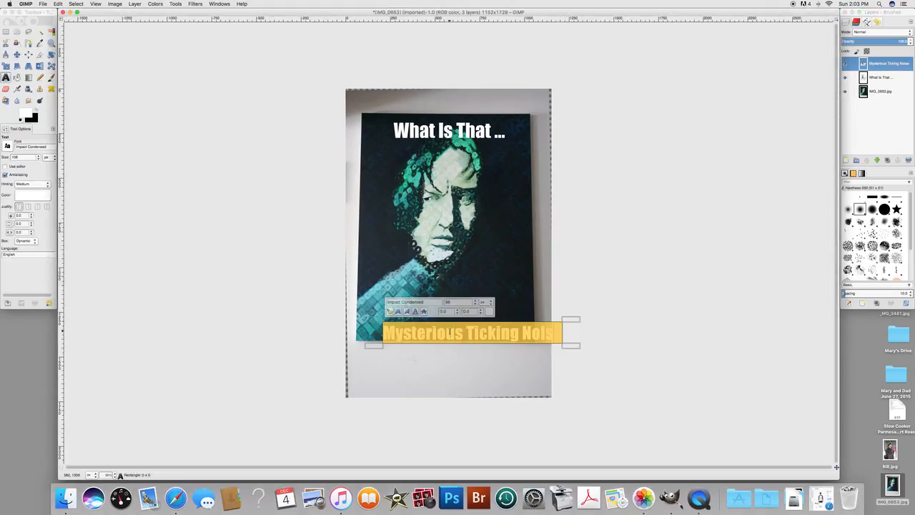
click(17, 54)
mouse_move(421, 330)
mouse_down()
mouse_move(401, 319)
mouse_move(421, 326)
mouse_up()
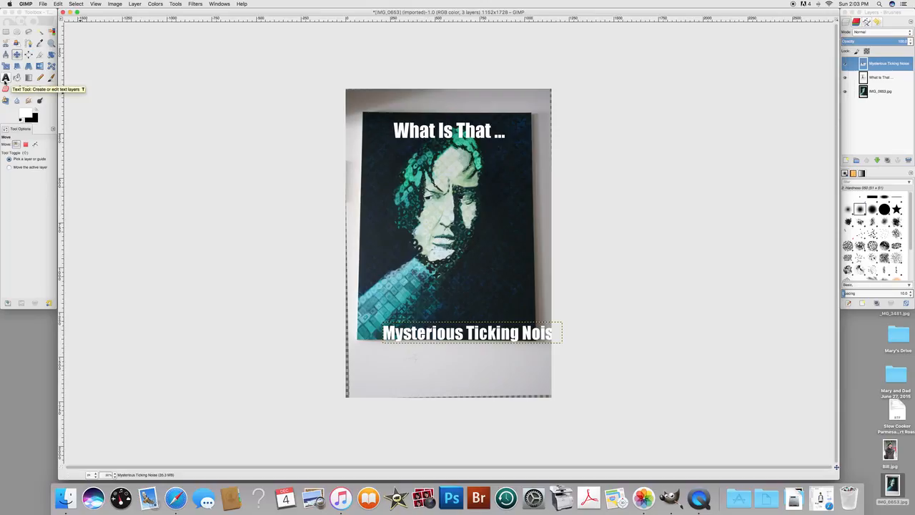
Step: Reselect the whole "Mysterious Ticking Noise" text and extend the top edge of its text box slightly upward
click(5, 80)
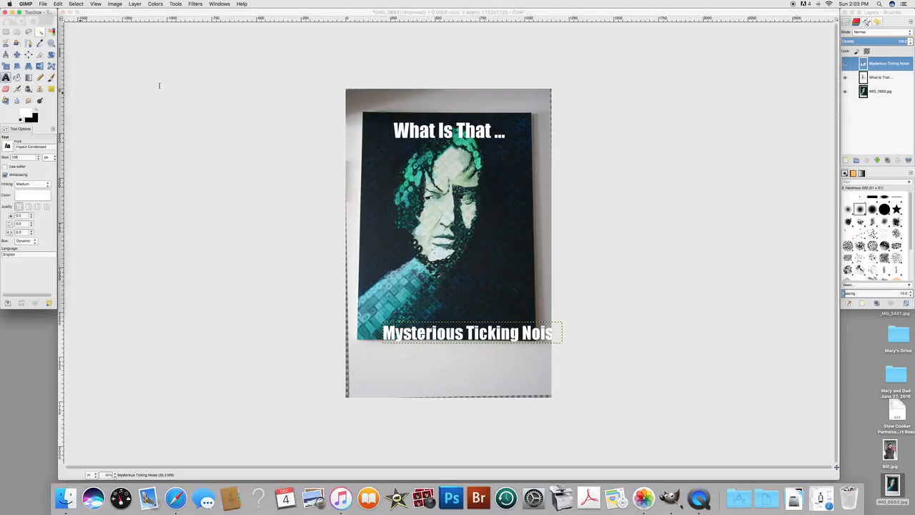
click(469, 334)
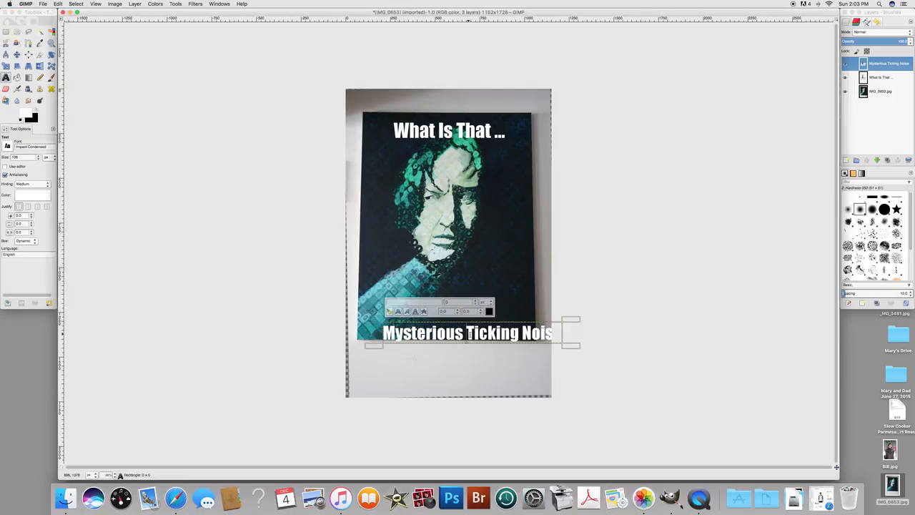
triple_click(470, 334)
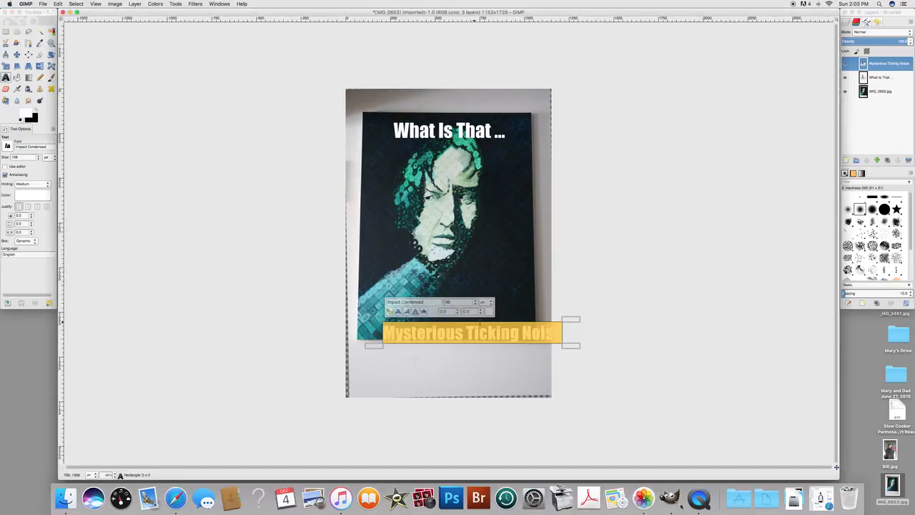
drag(456, 316, 457, 320)
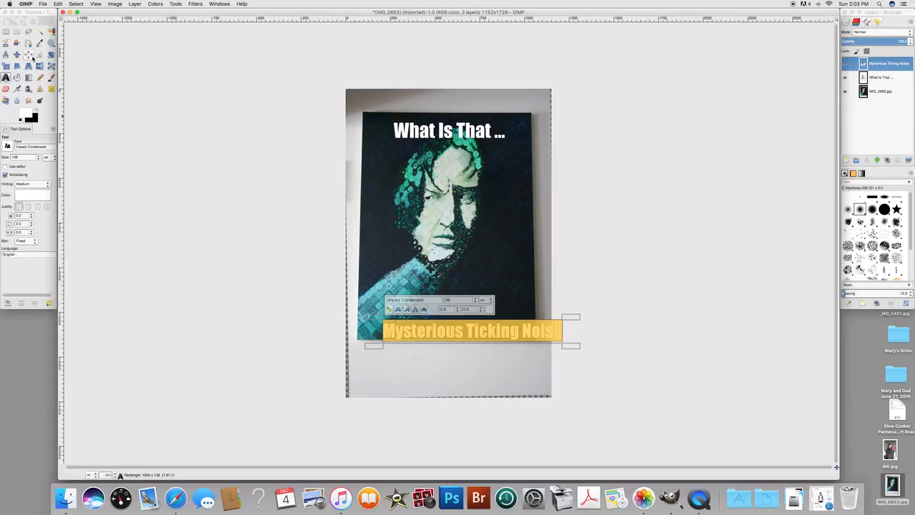
Step: Move the "Mysterious Ticking Noise" text up and left onto the painting's lower edge and reduce the whole text to 90 px
click(17, 54)
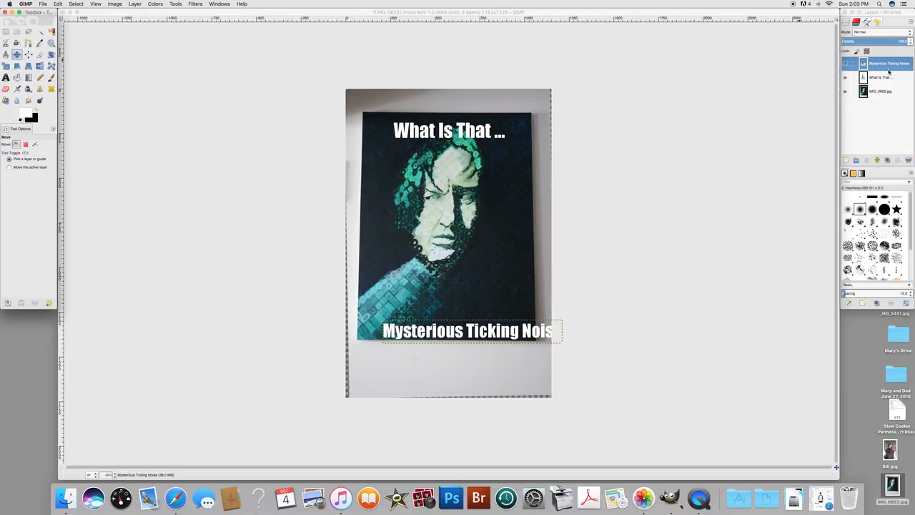
drag(503, 327, 477, 323)
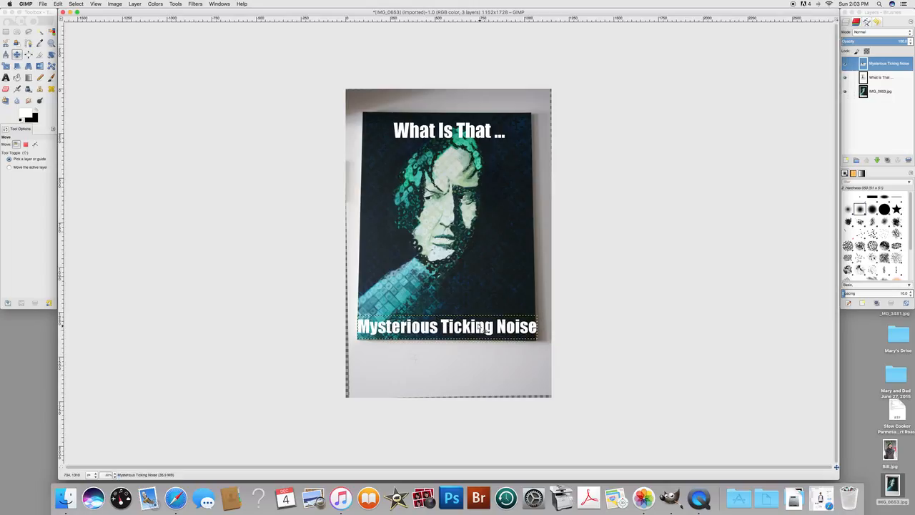
key(t)
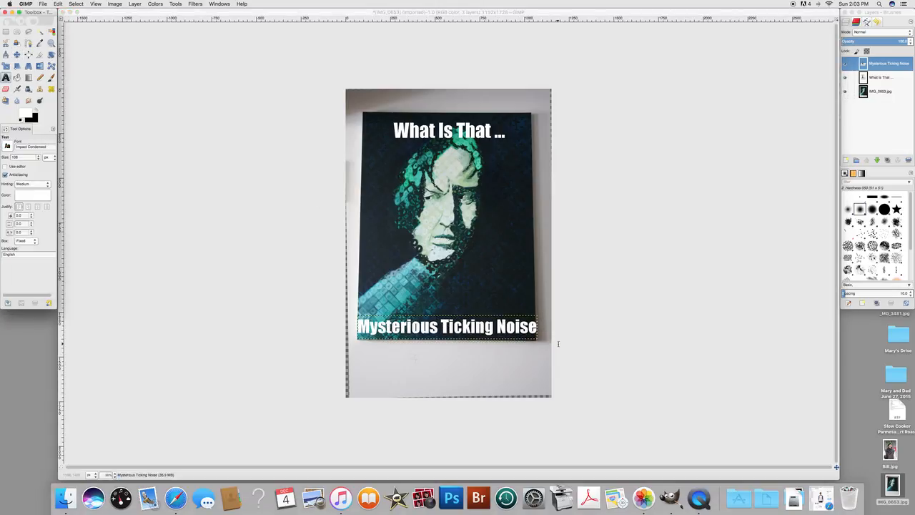
click(446, 326)
key(ctrl+a)
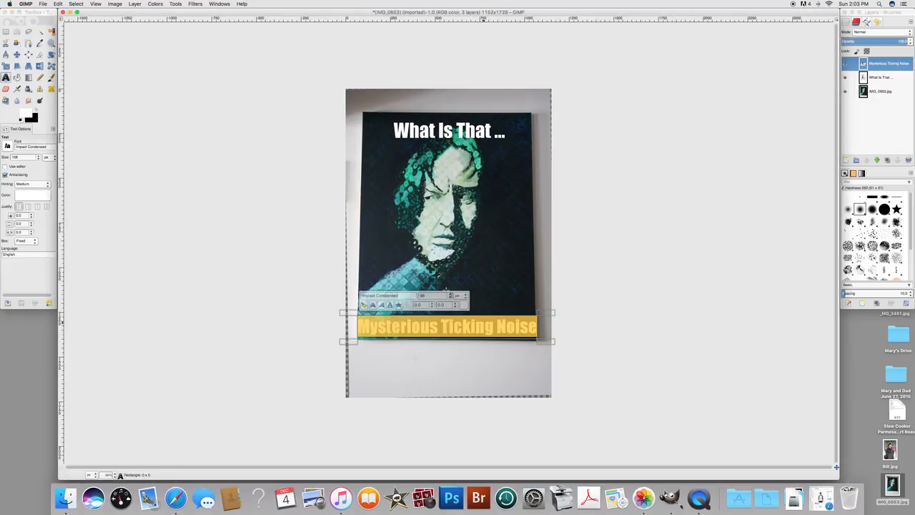
click(450, 298)
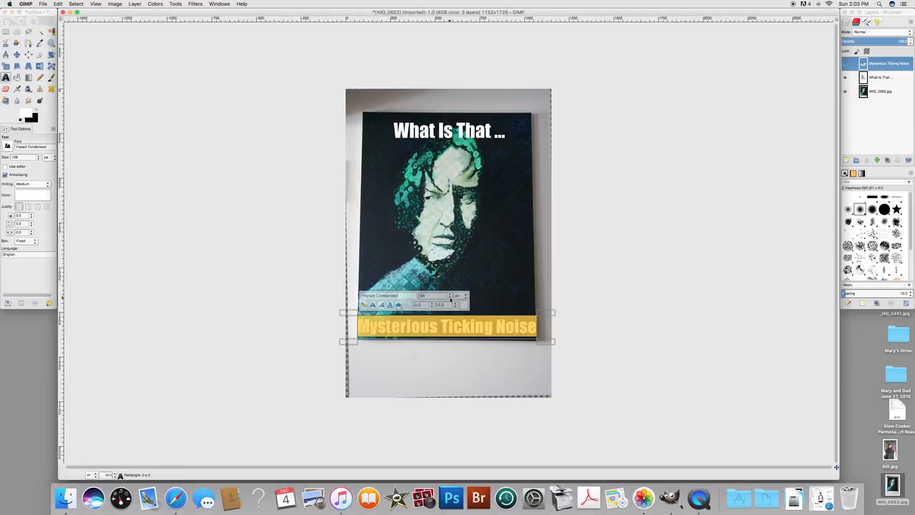
click(449, 298)
click(450, 298)
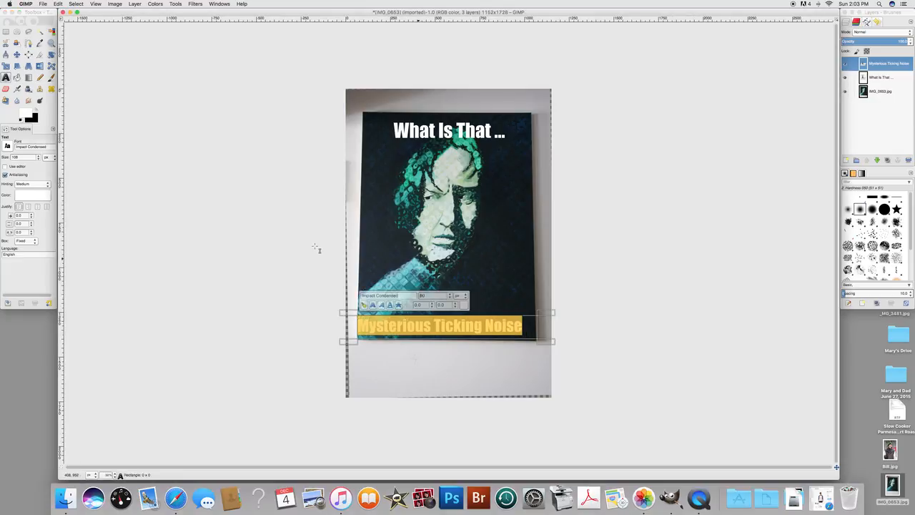
Step: Shift the "Mysterious Ticking Noise" text layer slightly right and down to centre it across the bottom of the painting
click(893, 65)
click(16, 54)
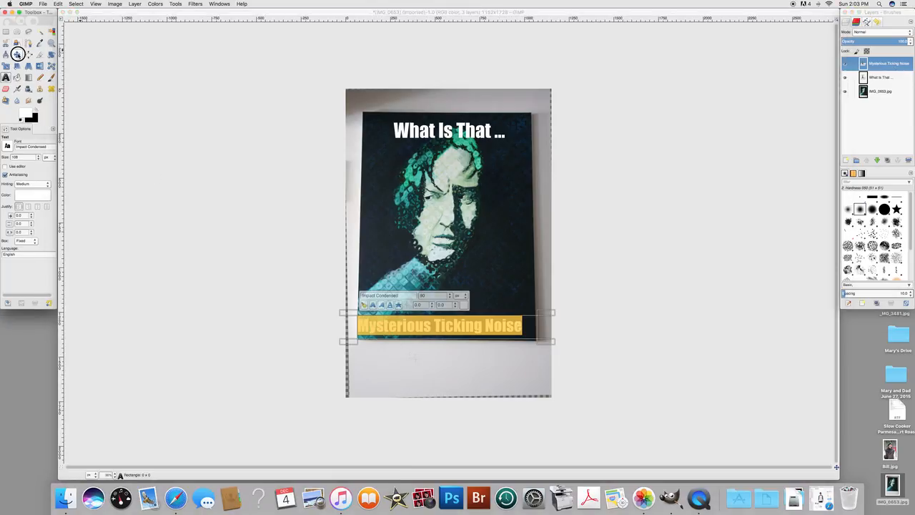
click(449, 325)
drag(449, 326, 455, 328)
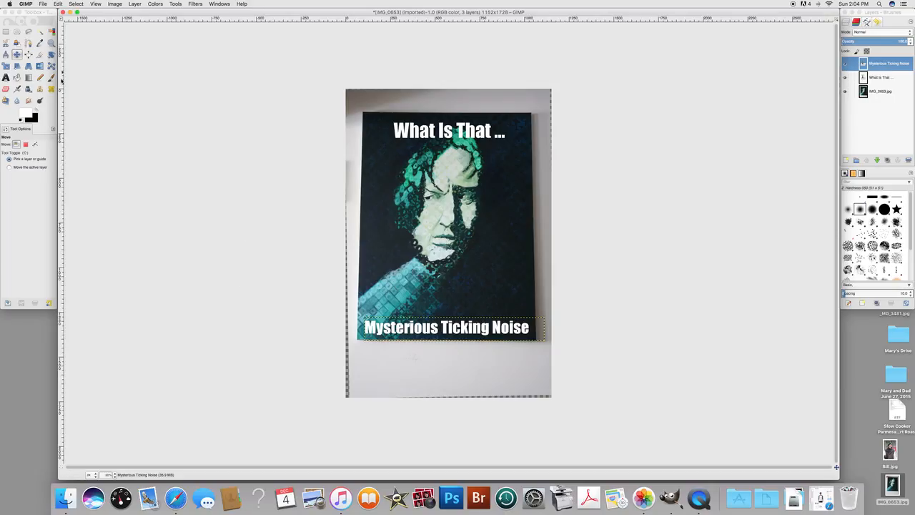
Step: Crop the image to the painting's edges at 940 × 1260 px, cutting away the surrounding wall
click(40, 54)
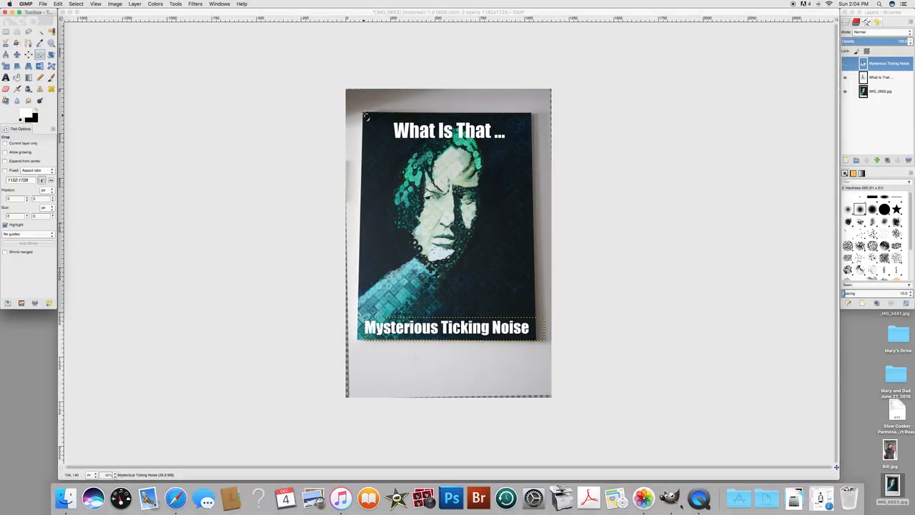
drag(363, 113, 533, 341)
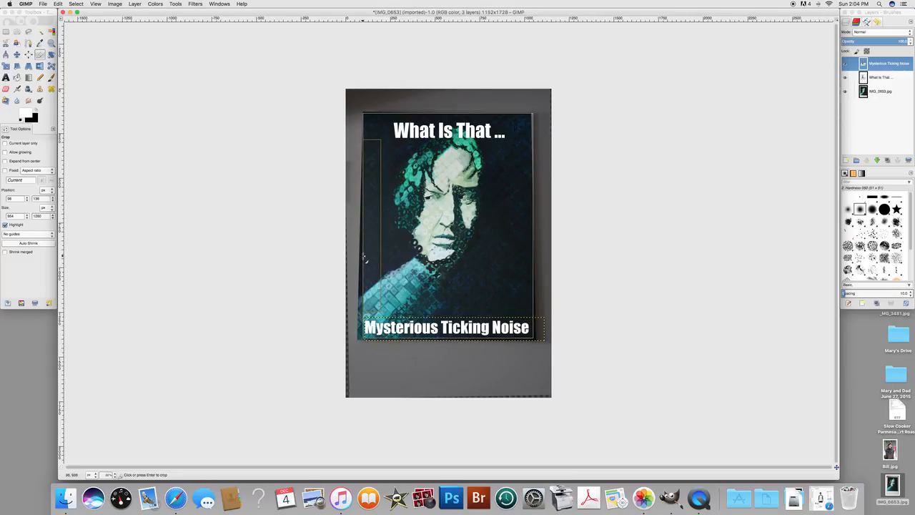
drag(534, 179, 529, 184)
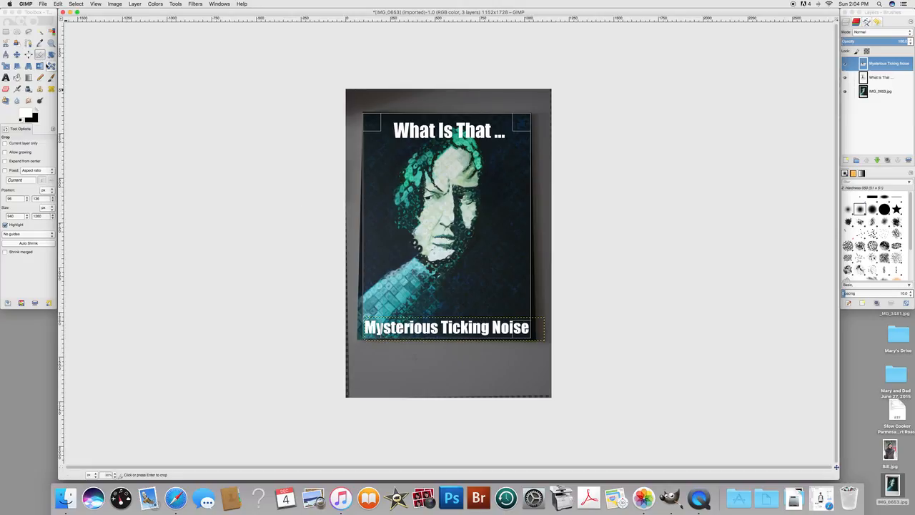
click(40, 55)
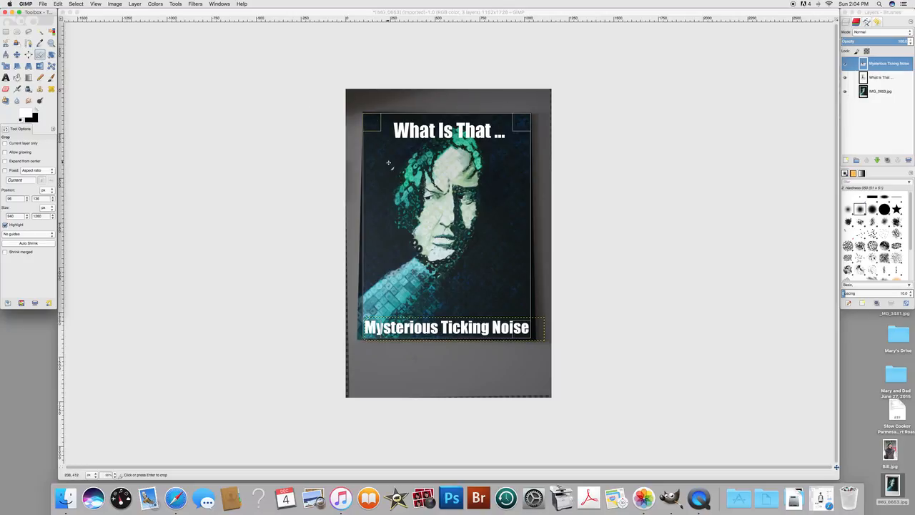
key(Return)
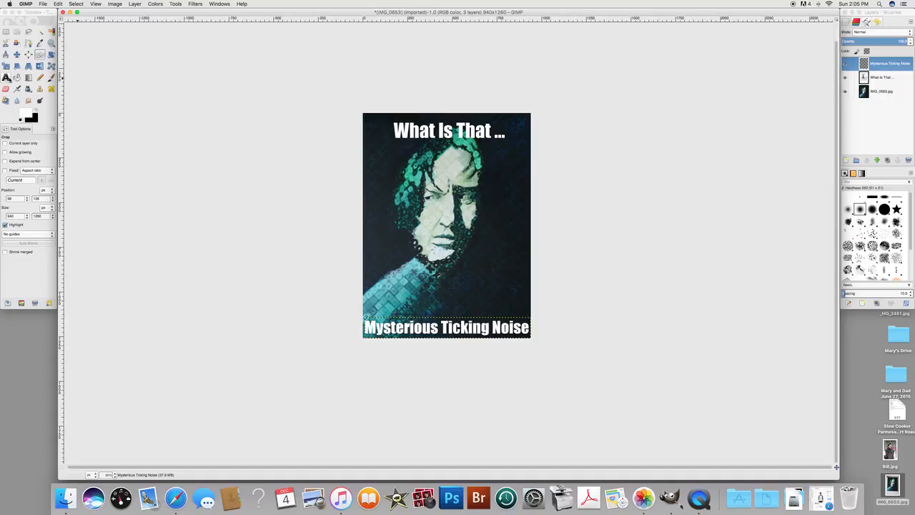
Step: Try to nudge the "What Is That ..." text layer with the Move tool and undo the move
click(6, 77)
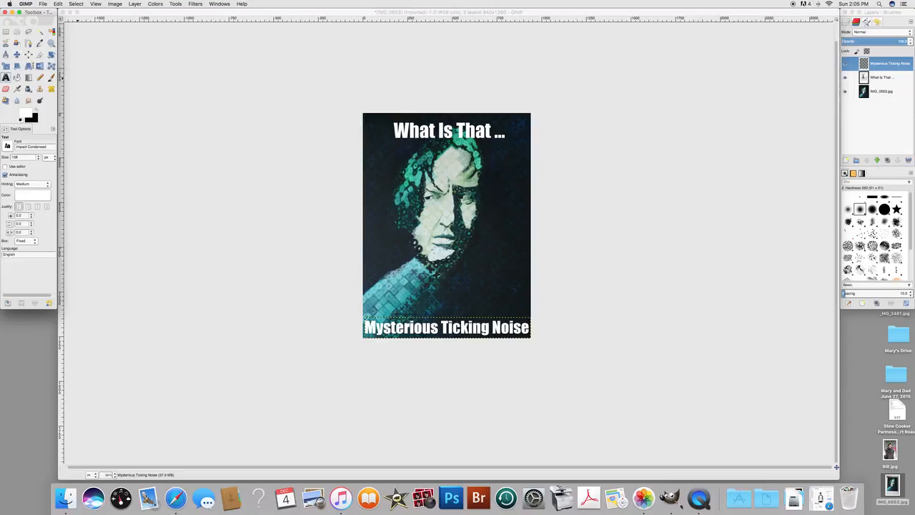
click(886, 78)
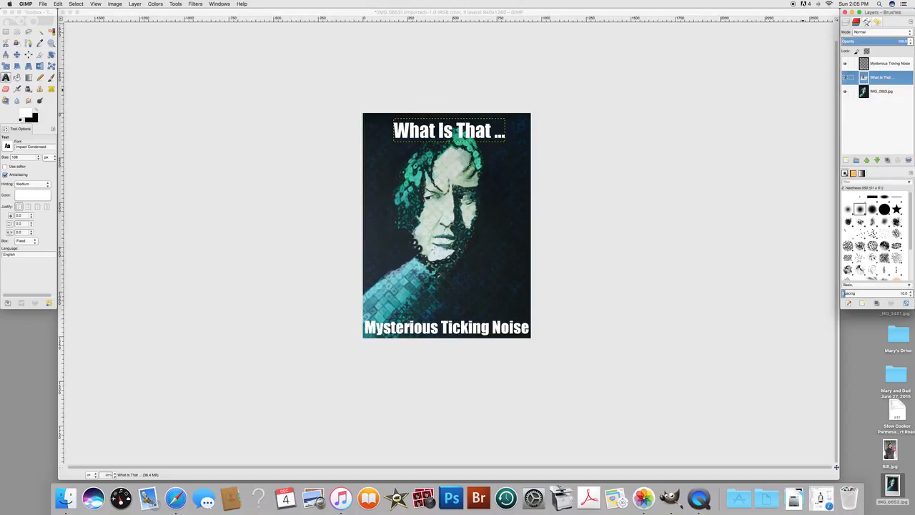
click(16, 55)
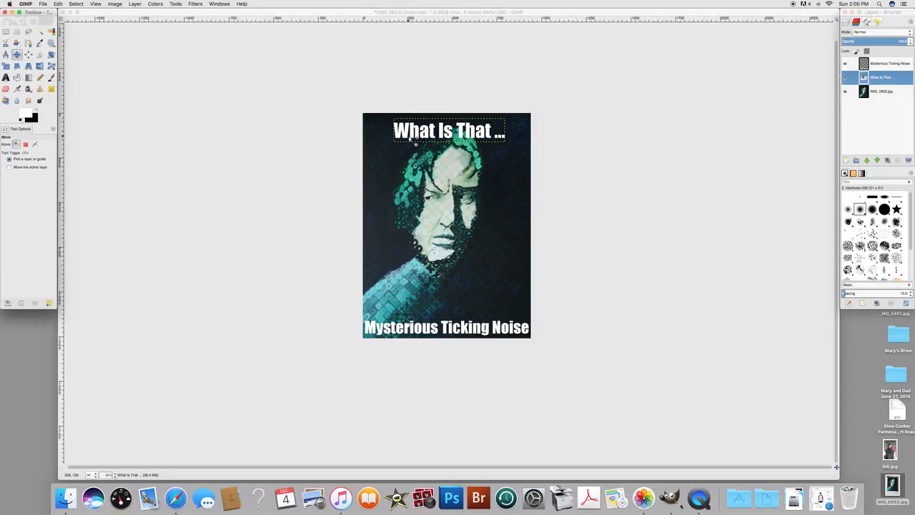
double_click(874, 79)
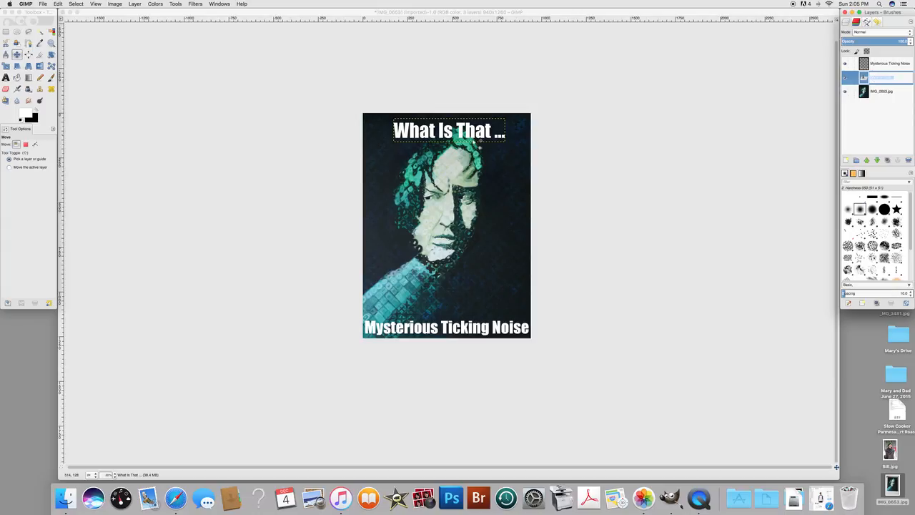
drag(500, 127, 501, 128)
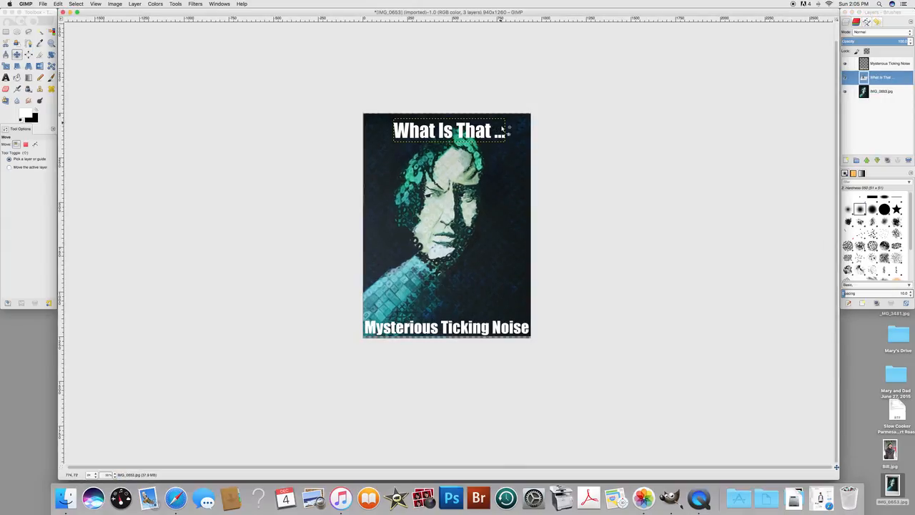
click(58, 3)
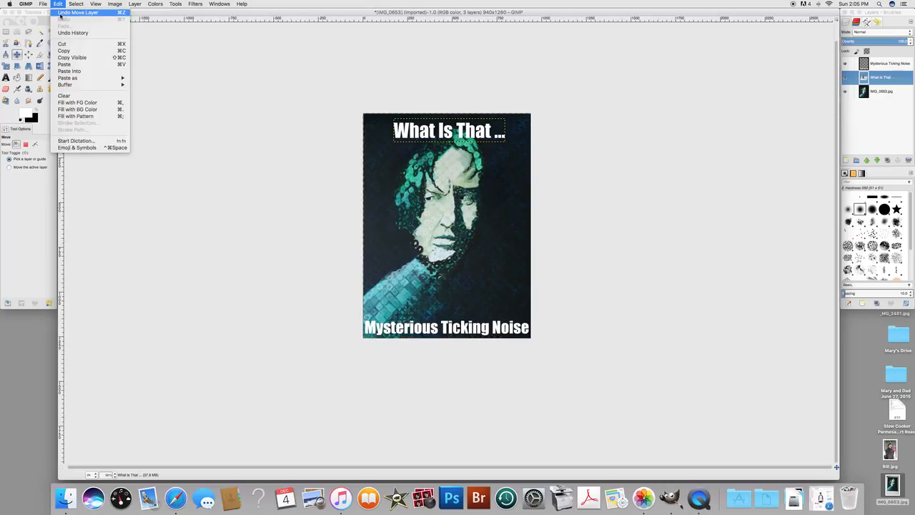
click(62, 13)
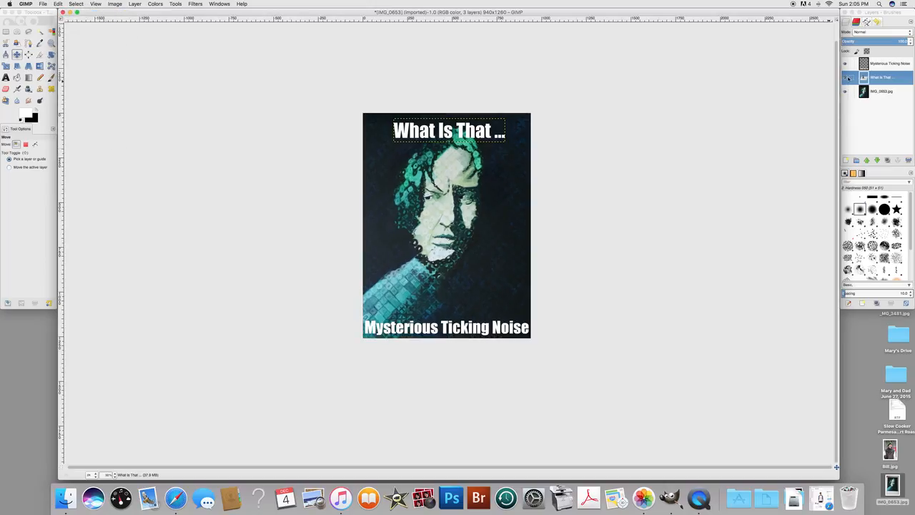
Step: Set the Move tool to move the active layer and shift the "Mysterious Ticking Noise" text slightly upward
click(897, 81)
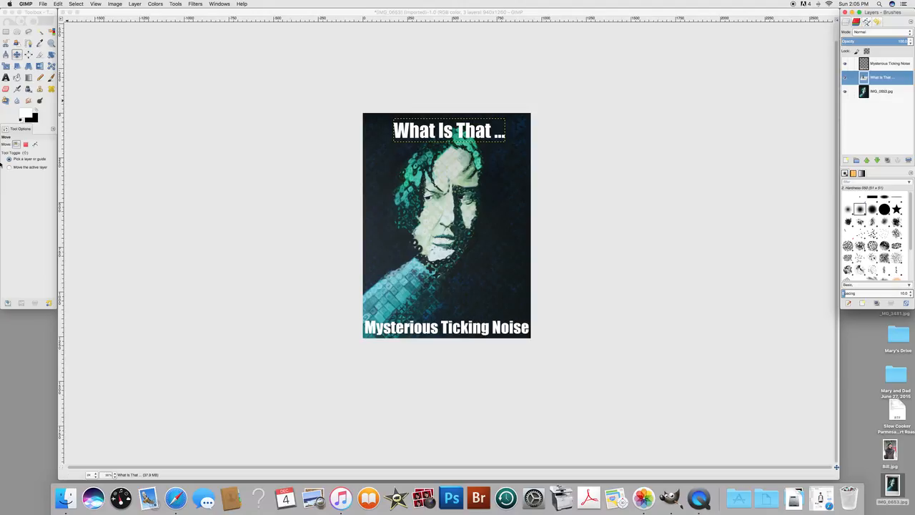
click(8, 168)
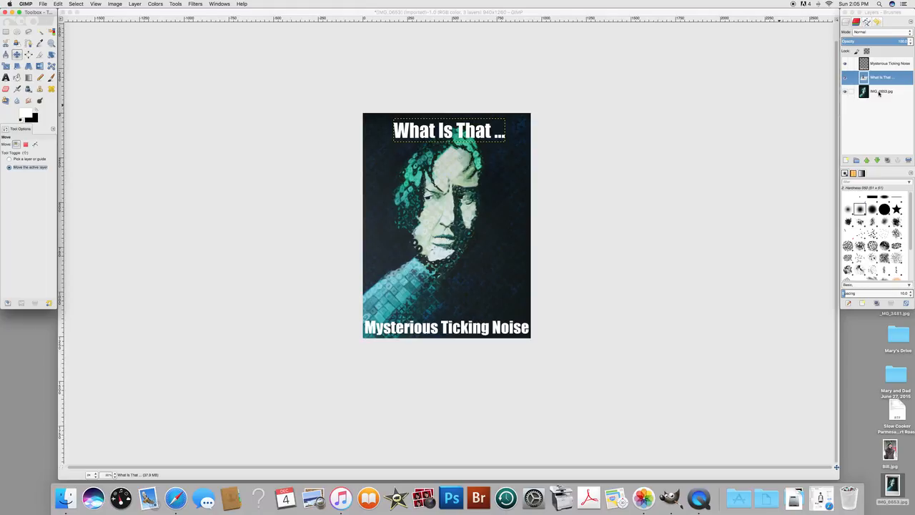
click(885, 62)
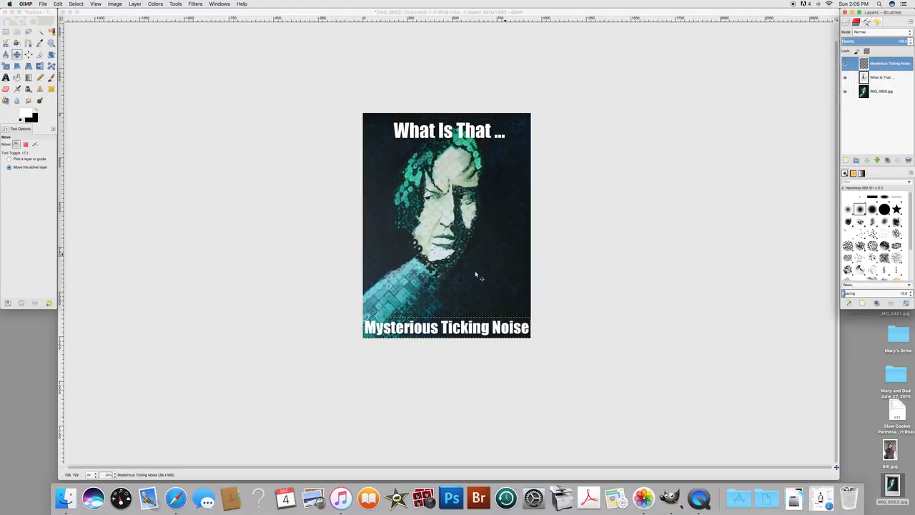
mouse_move(491, 335)
mouse_down()
mouse_move(488, 293)
mouse_move(486, 320)
mouse_up()
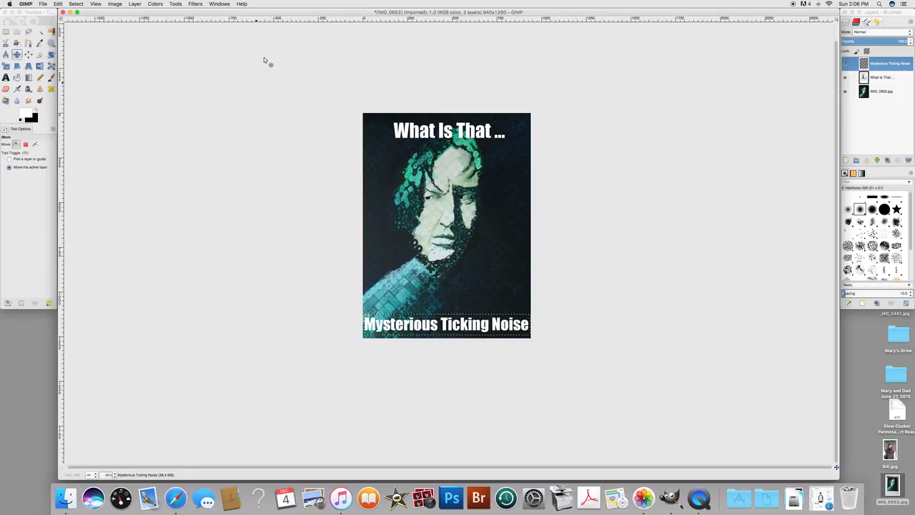
Step: Save the layered image to the Desktop as Snape.xcf
click(44, 4)
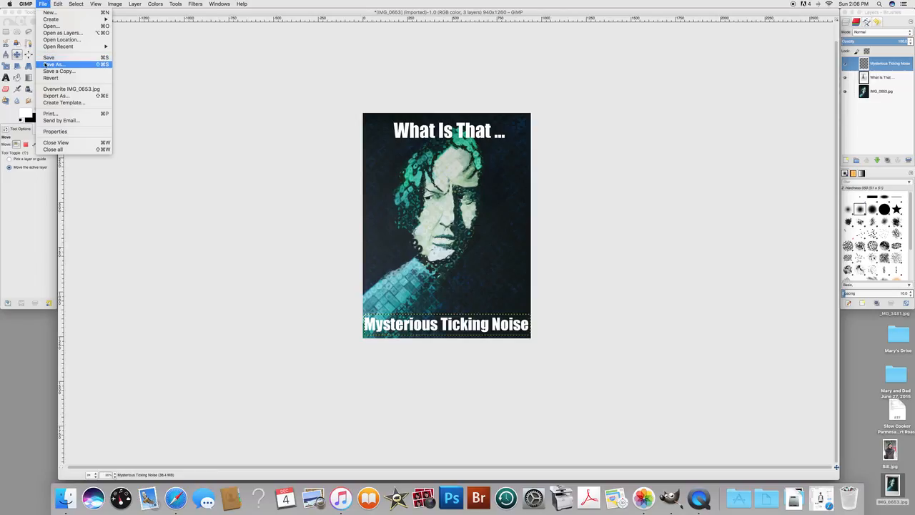
click(45, 64)
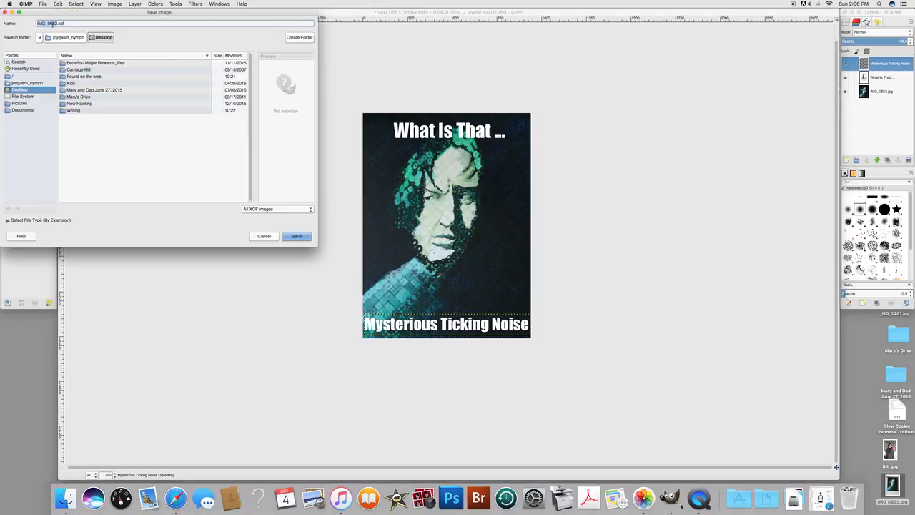
text(Snape)
click(298, 236)
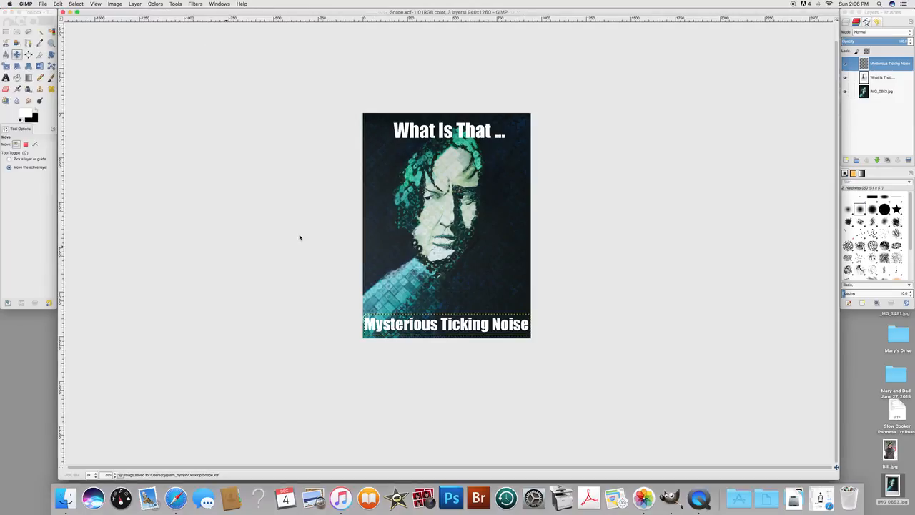
Step: Export the image to the Desktop as Snape.png, keeping the offered PNG options
click(43, 3)
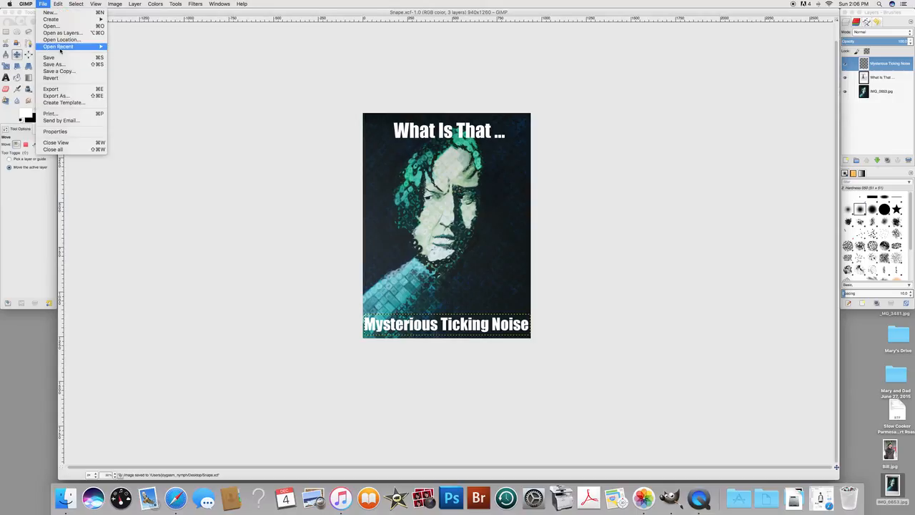
click(63, 90)
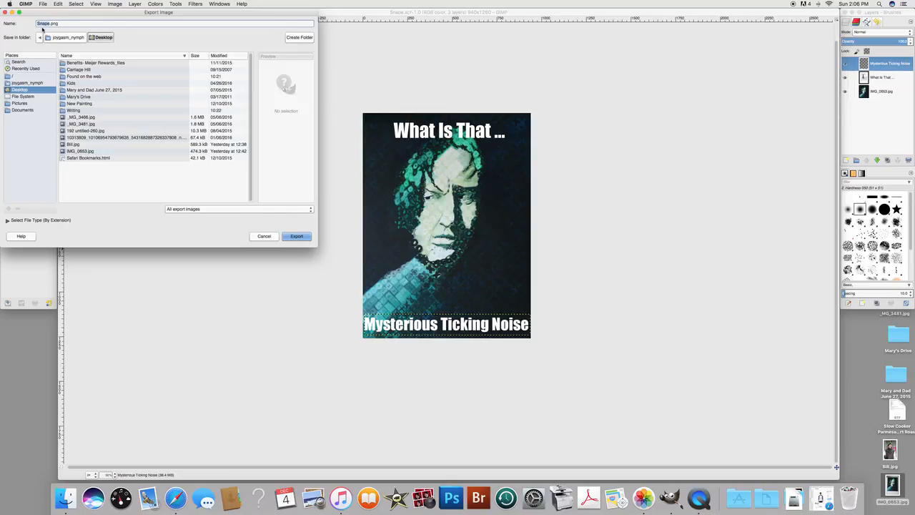
click(290, 237)
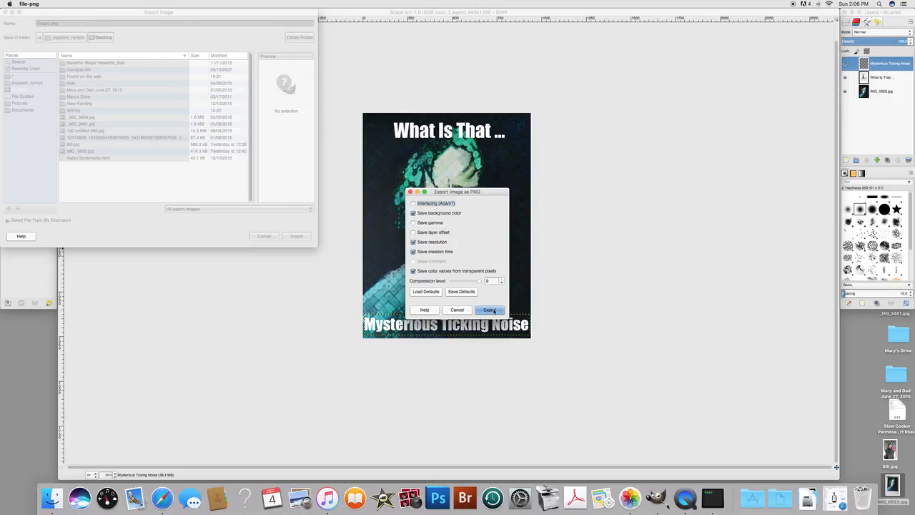
click(492, 310)
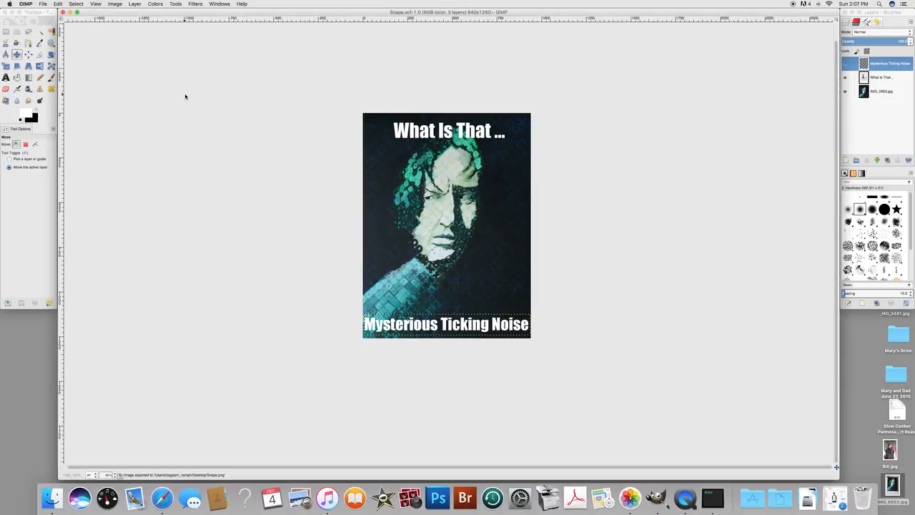
Step: Close the finished meme image
click(70, 13)
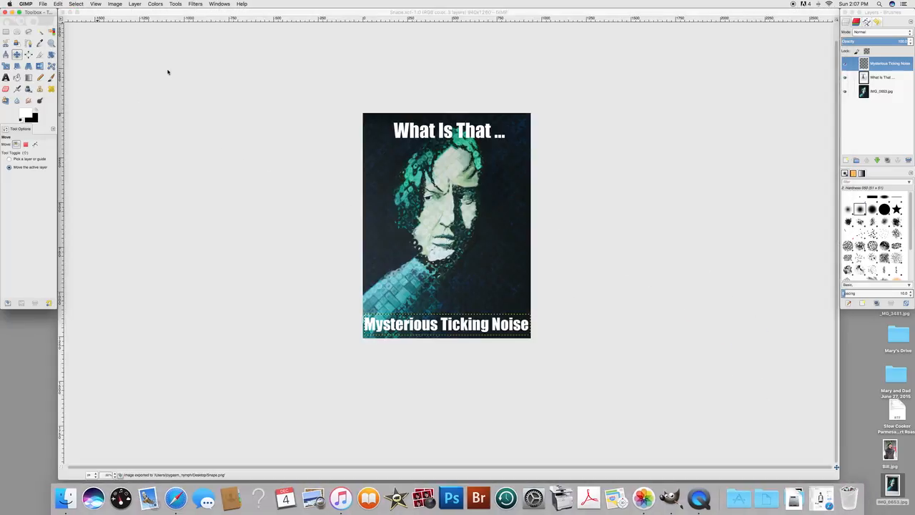
click(70, 13)
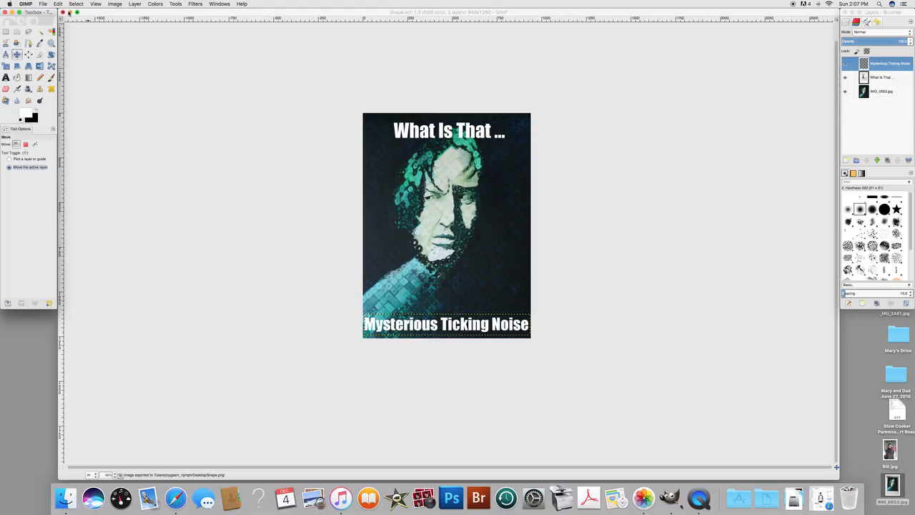
click(69, 13)
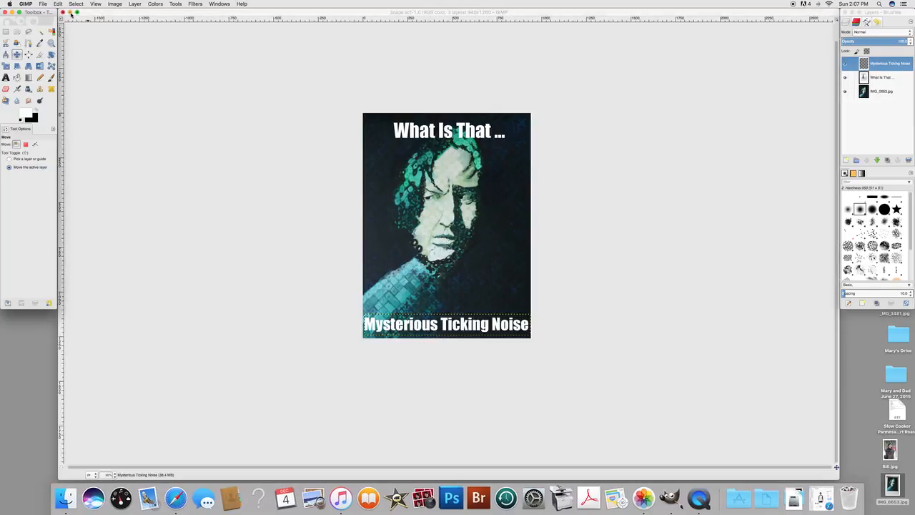
click(63, 13)
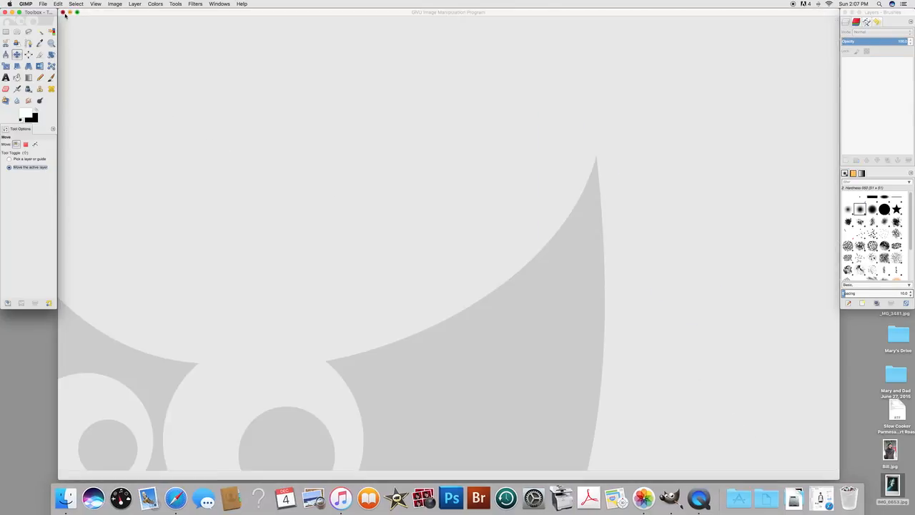
Step: Close GIMP and open the exported Snape.png from the Desktop in Preview
click(64, 13)
click(514, 264)
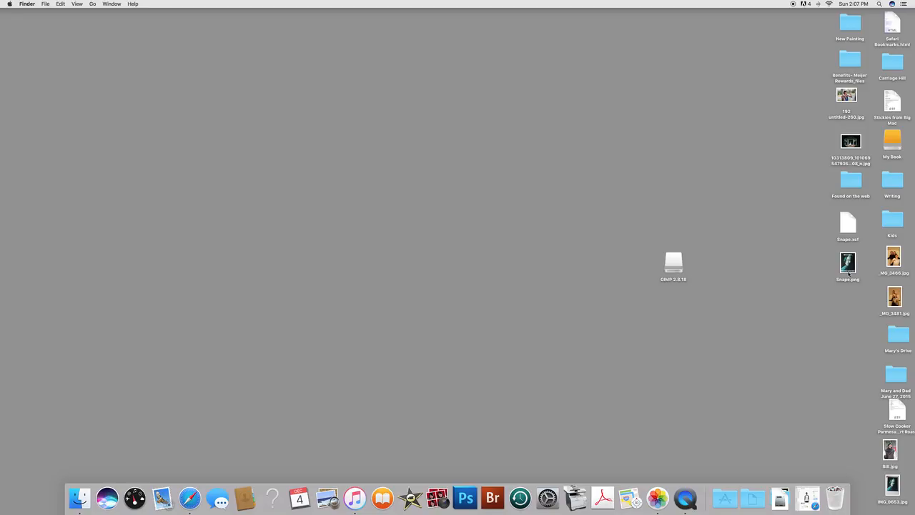
double_click(850, 267)
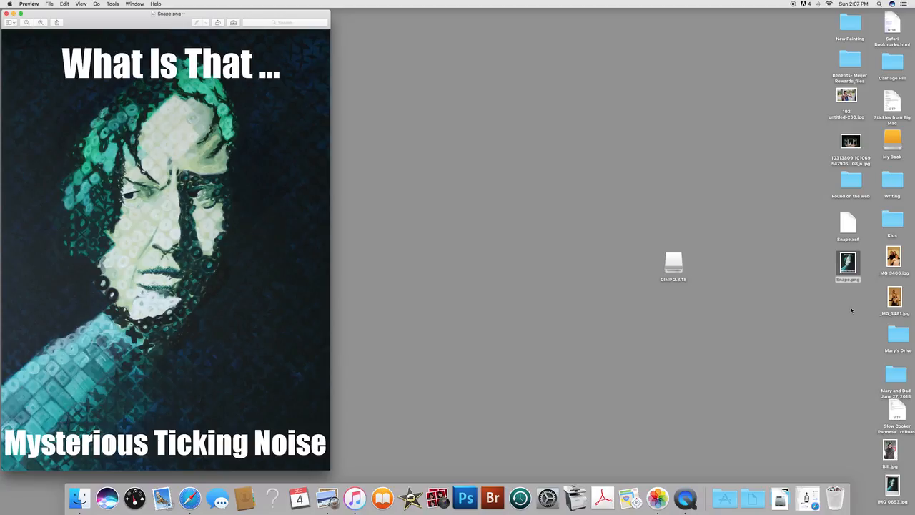
Step: Export the meme to the Desktop in JPEG format under the name Snape, and close the Snape.png image
click(50, 4)
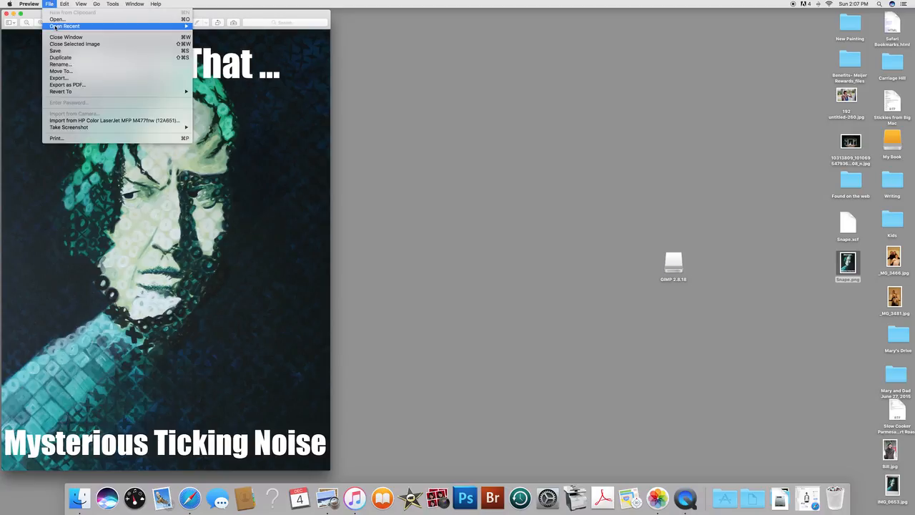
click(78, 78)
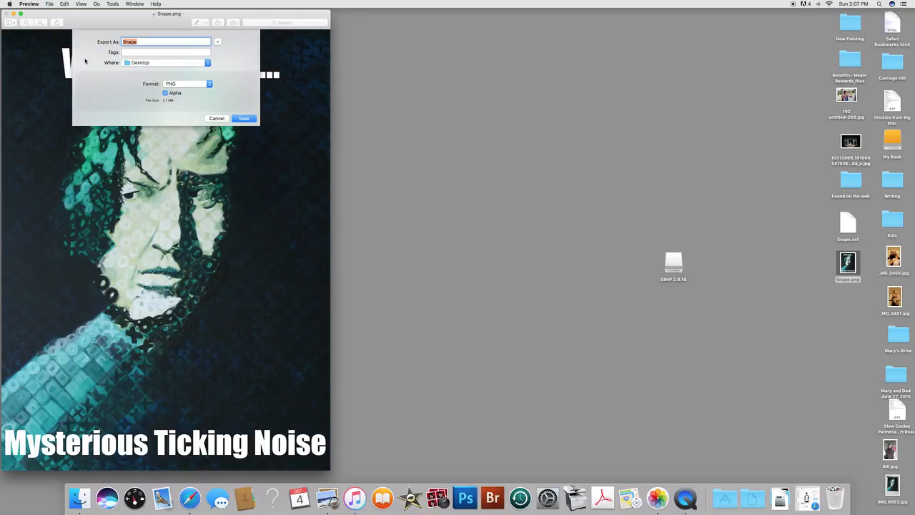
click(177, 83)
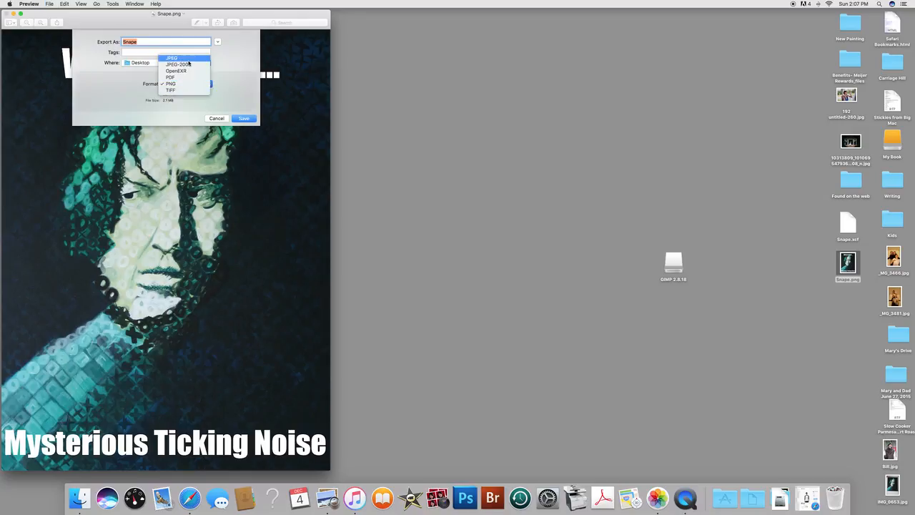
click(188, 59)
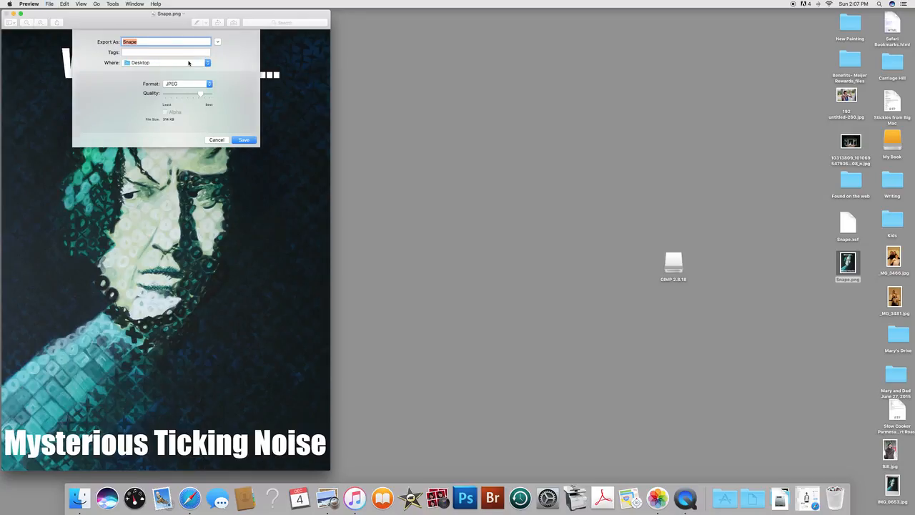
click(243, 140)
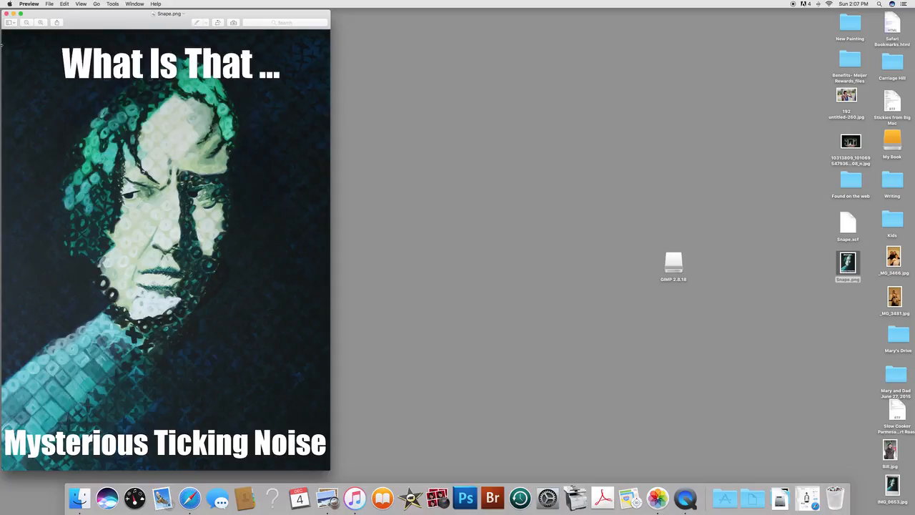
click(5, 13)
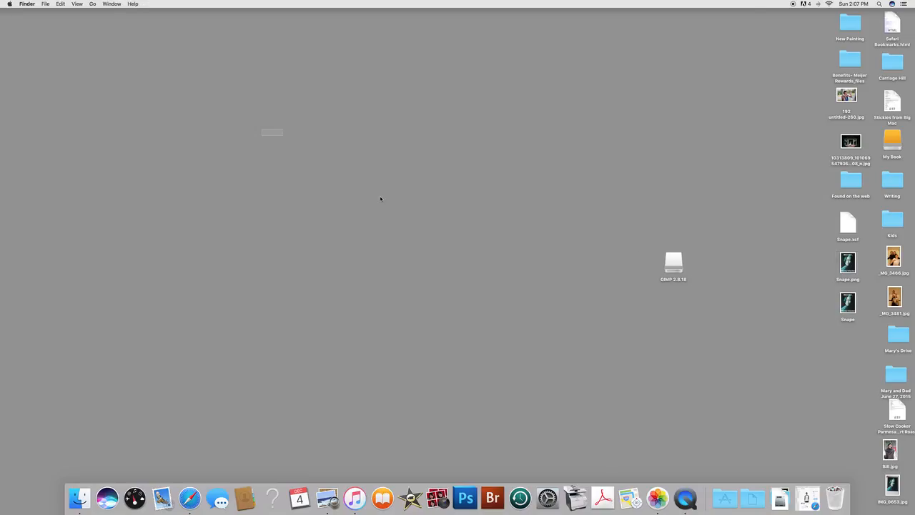
Step: Open the exported JPEG copy of Snape from the Desktop to check it, and close it again
double_click(847, 303)
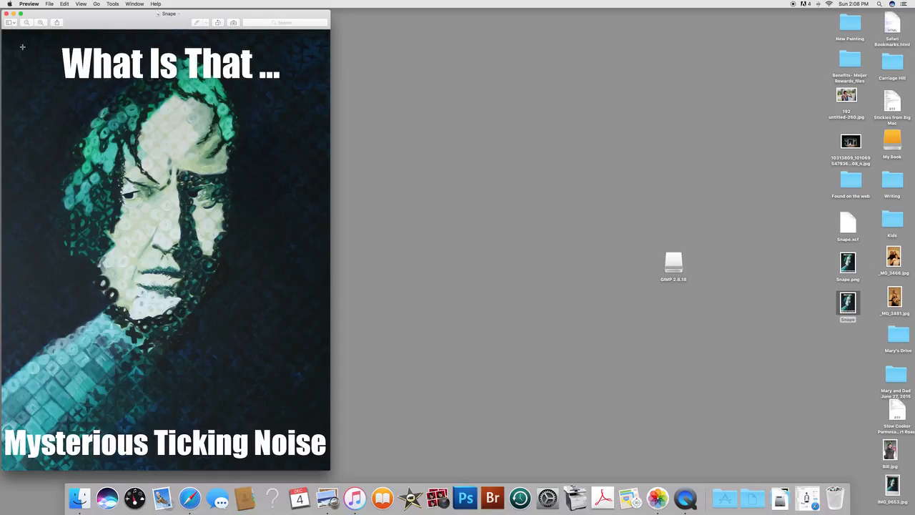
click(5, 14)
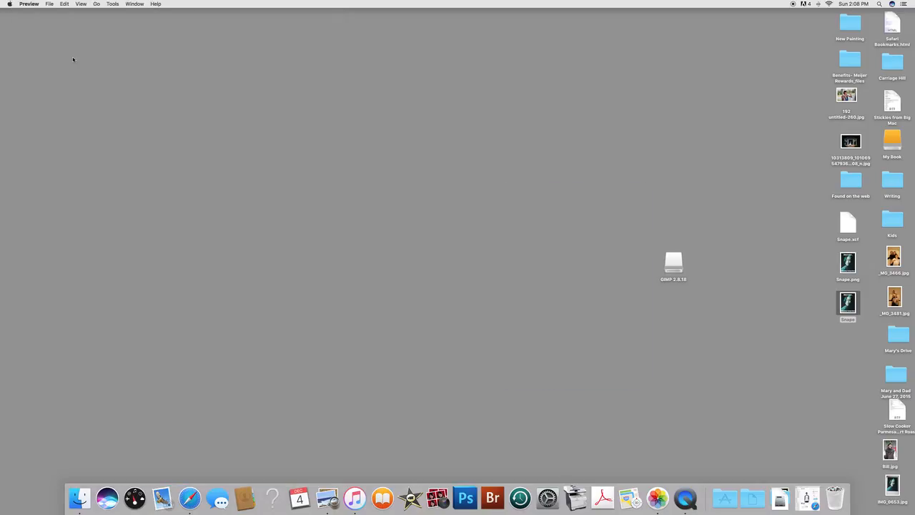
click(247, 180)
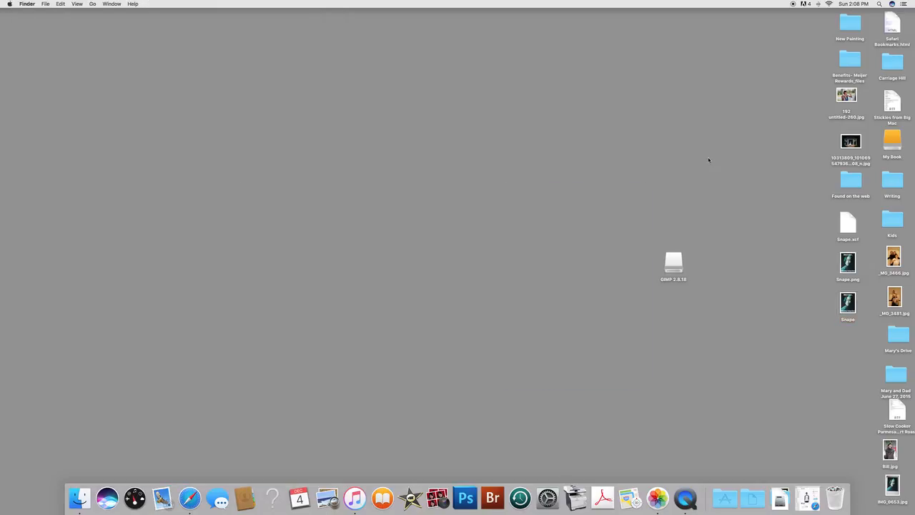